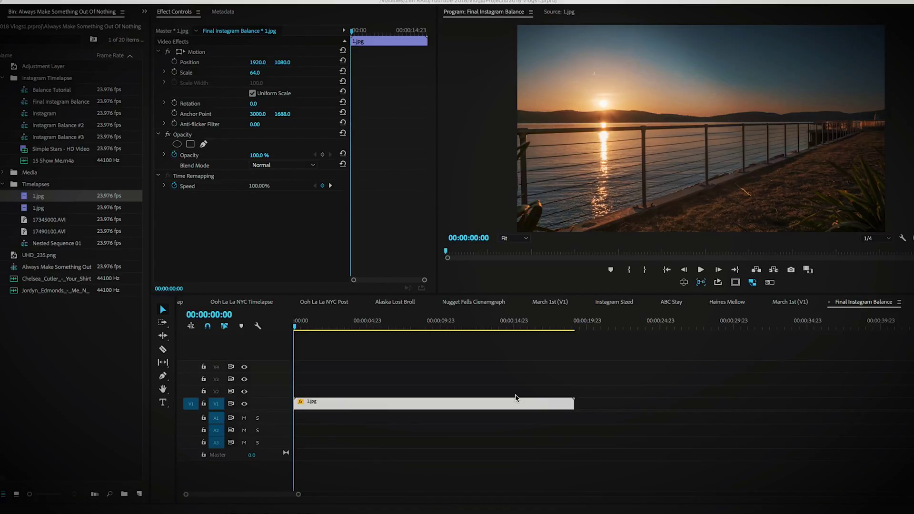
Step: Step the timelapse frame by frame to about 00:00:02:10, with the man balancing after his jump
left_click(547, 380)
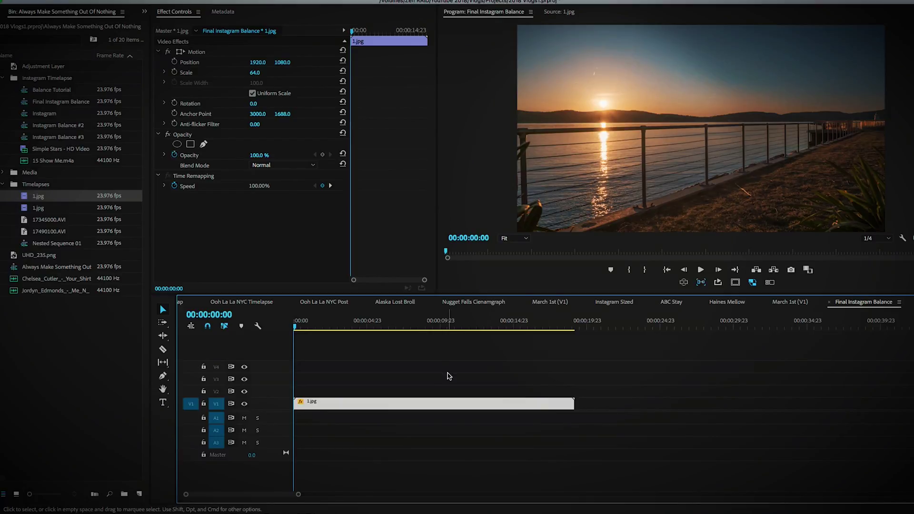
scroll(443, 376, "down", 5)
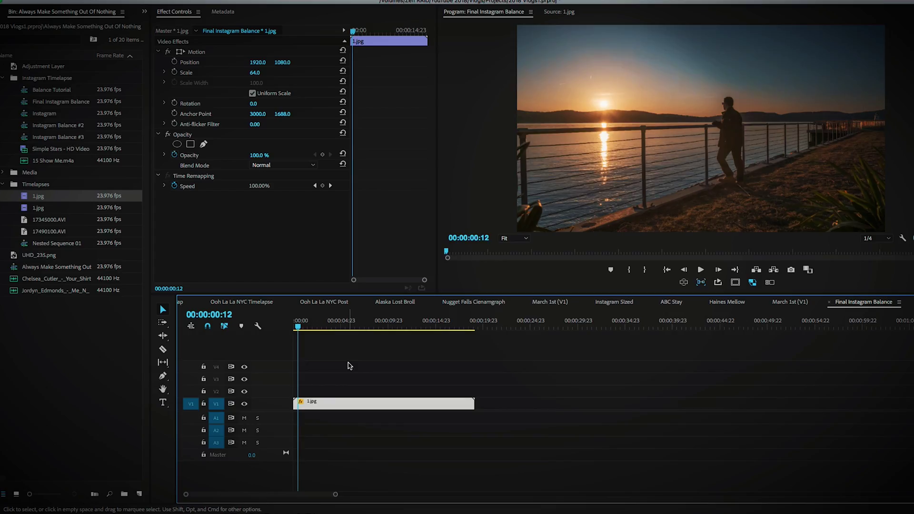
key("Right")
key("Right")
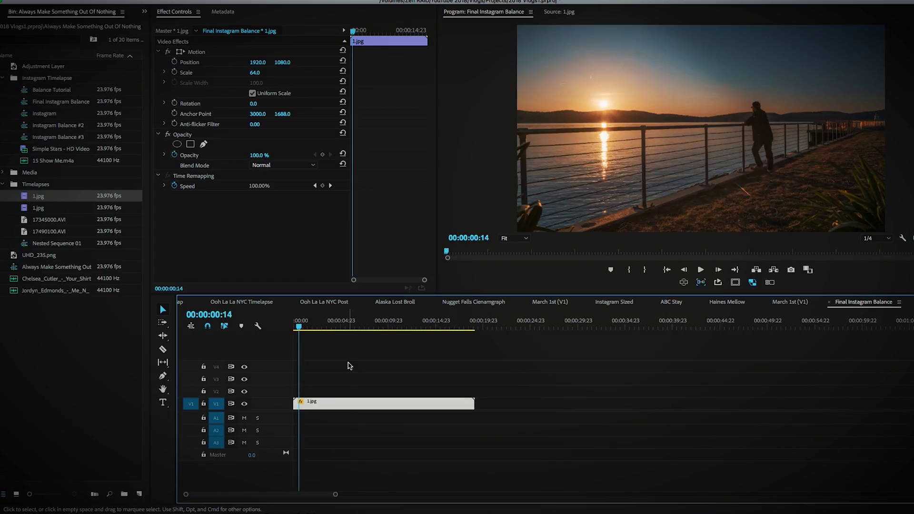
key("Right")
key("Right")
key("Right")
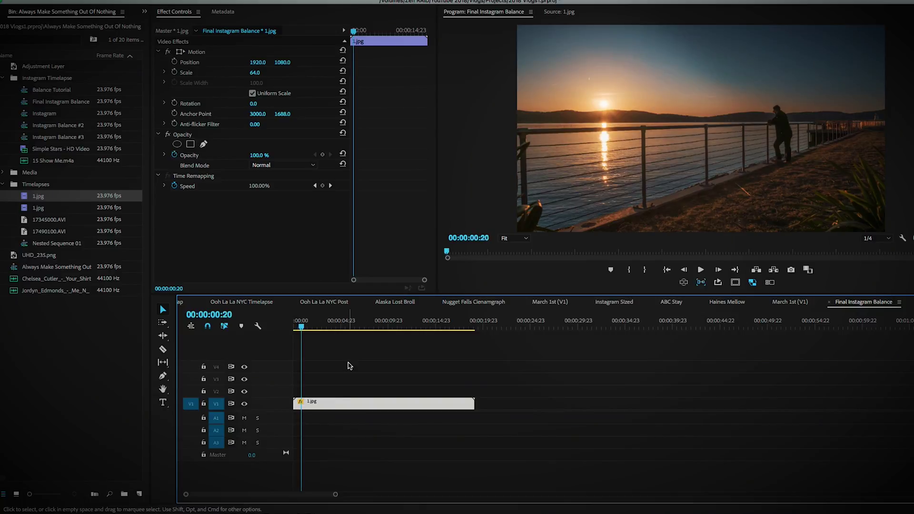
key("Right")
key("Right")
key("Right")
key("Right")
key("Right")
key("Right")
key("Right")
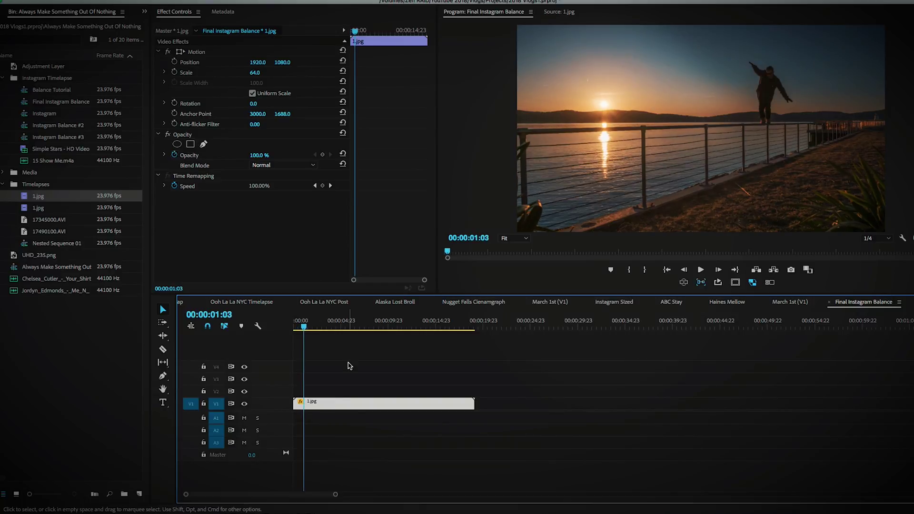
key("Right")
key("Right")
key("Right")
key("Right")
key("Right")
key("Right")
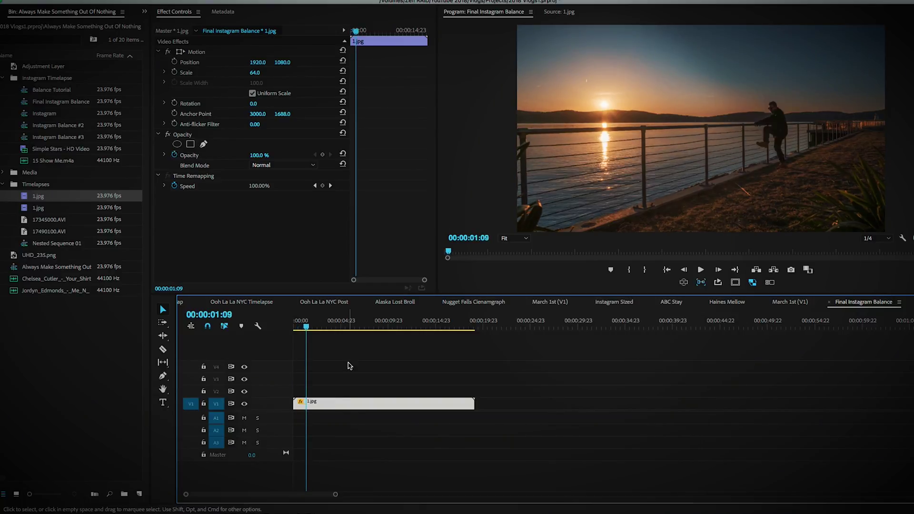
key("Right")
key("Right")
key("Right")
key("Right")
key("Right")
key("Right")
key("Right")
key("Right")
key("Right")
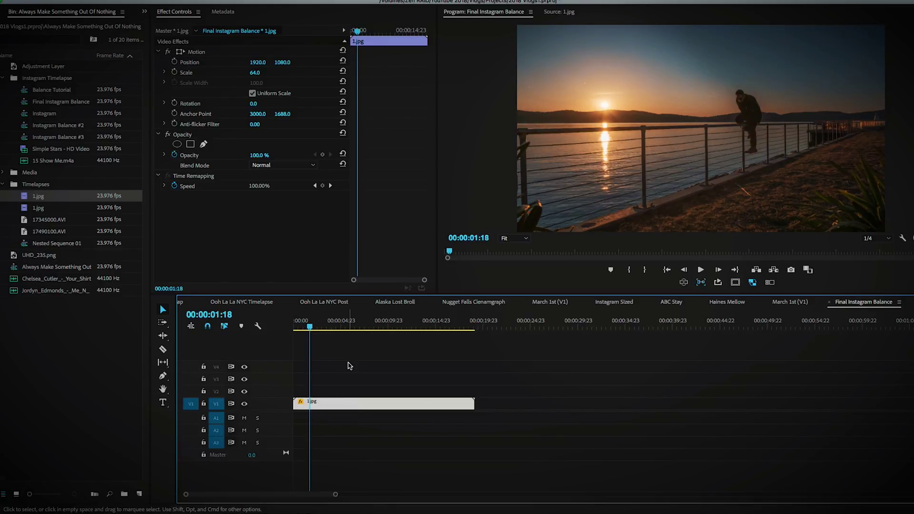
key("Right")
key("Right")
key("Right")
key("Right")
key("Right")
key("Right")
key("Right")
key("Right")
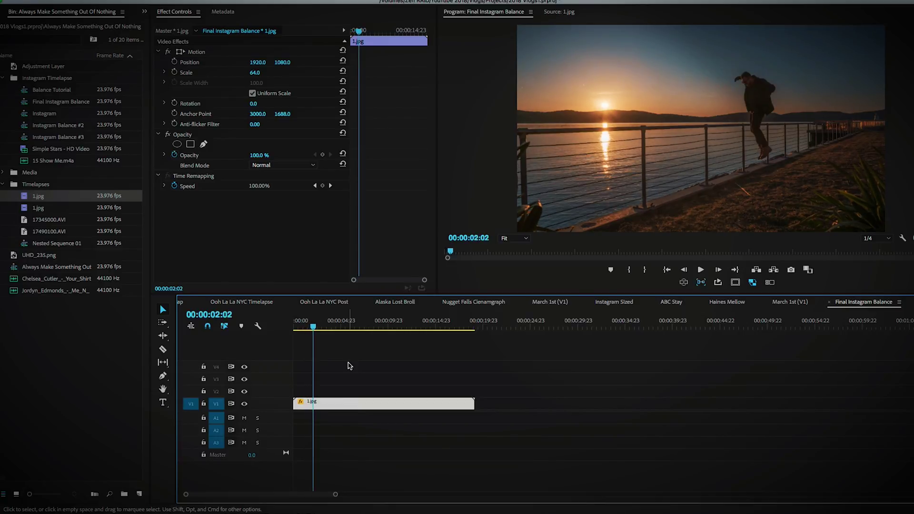
key("Left")
key("Left")
key("Left")
key("Left")
key("Right")
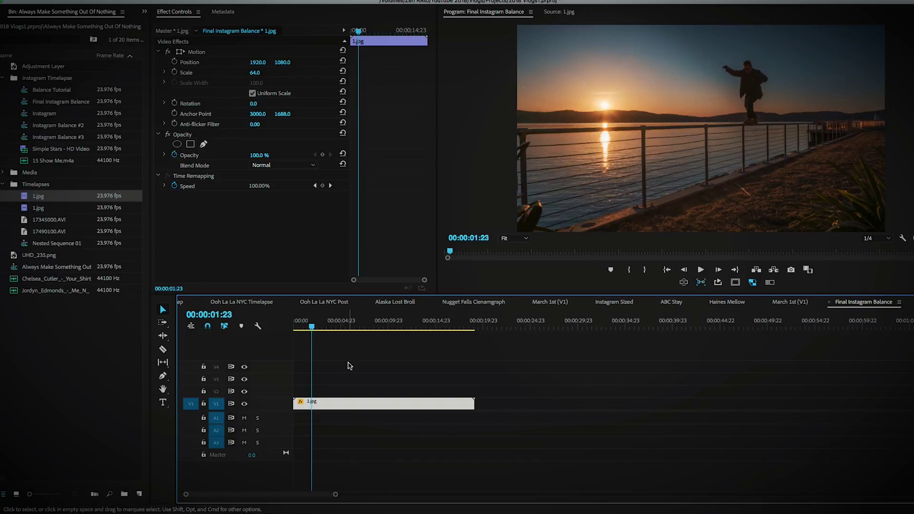
key("Right")
key("Right")
key("Right")
key("Right")
key("Right")
key("Right")
key("Right")
key("Right")
key("Right")
key("Right")
key("Right")
key("Right")
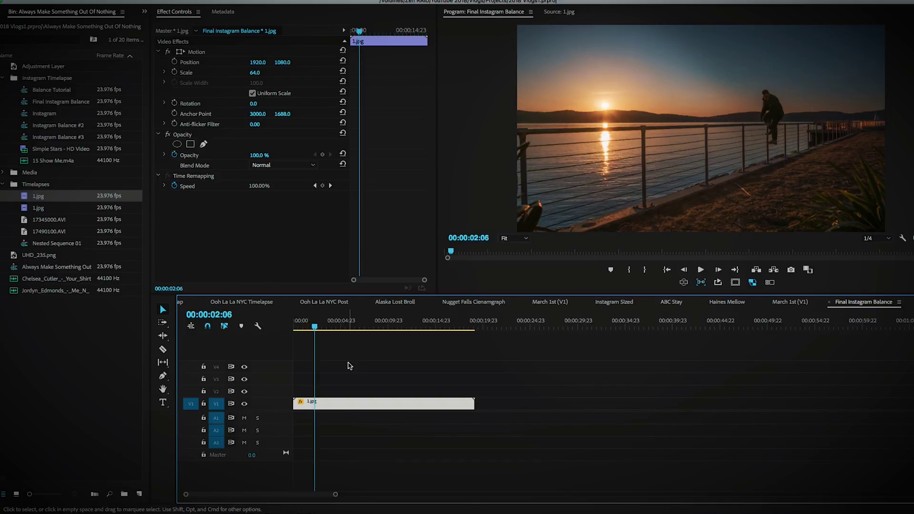
key("Left")
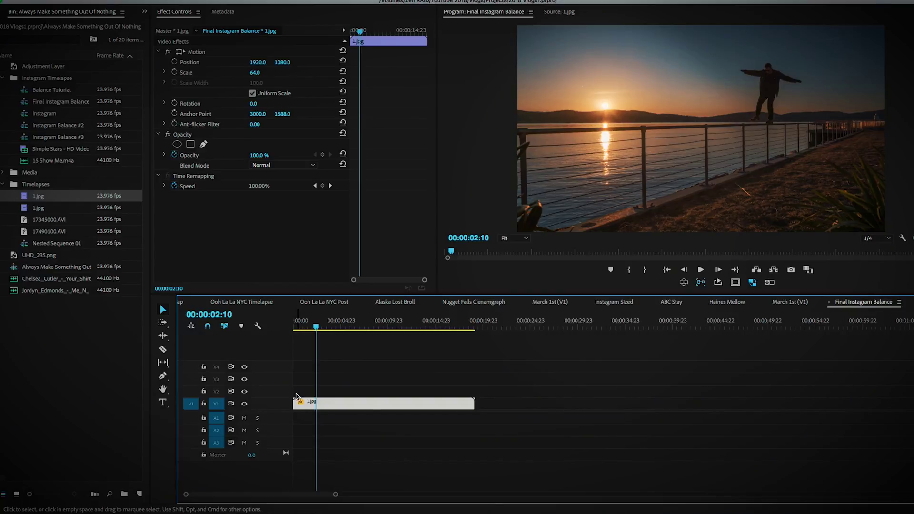
scroll(296, 396, "up", 3)
Step: Play the sequence from the start and nudge the 1.jpg clip about one frame later
scroll(296, 396, "down", 3)
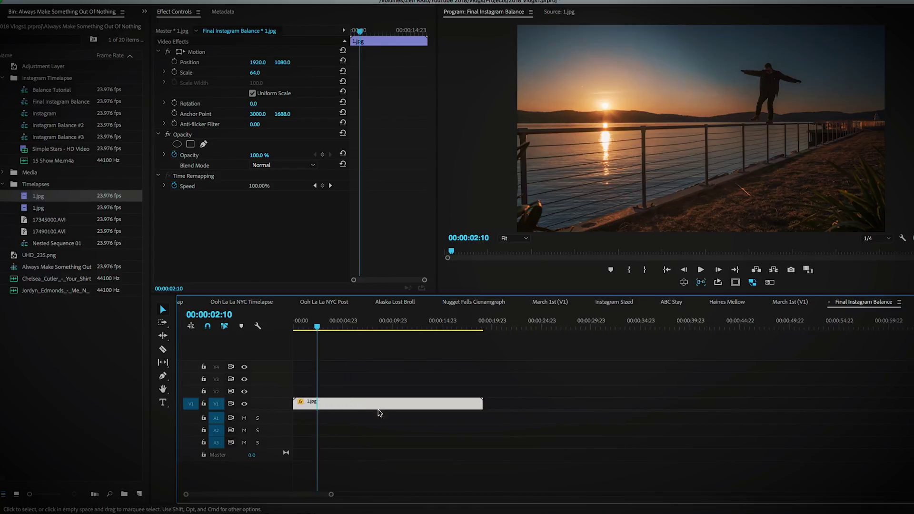
key("Home")
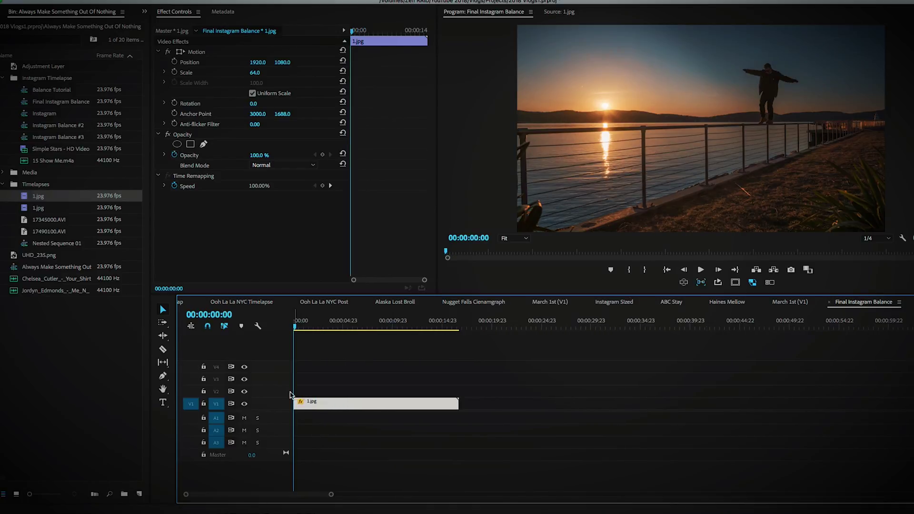
scroll(262, 391, "up", 2)
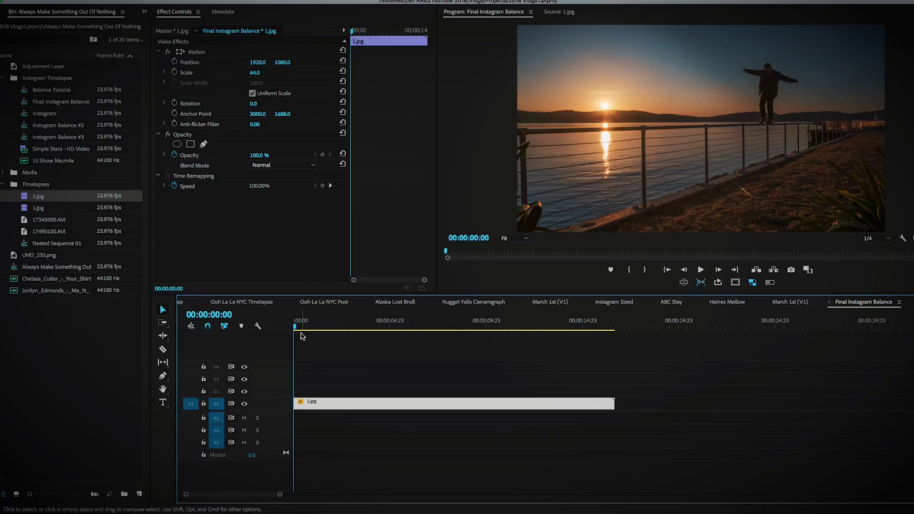
left_click(285, 326)
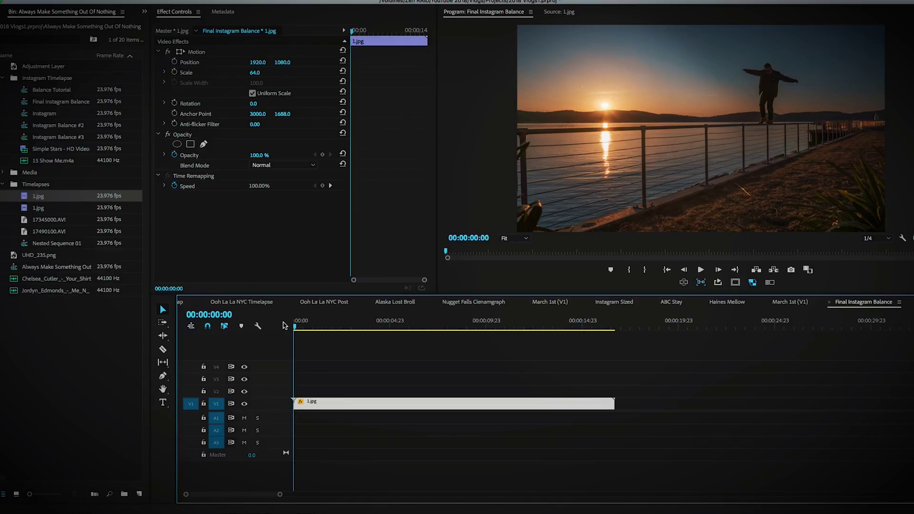
key("space")
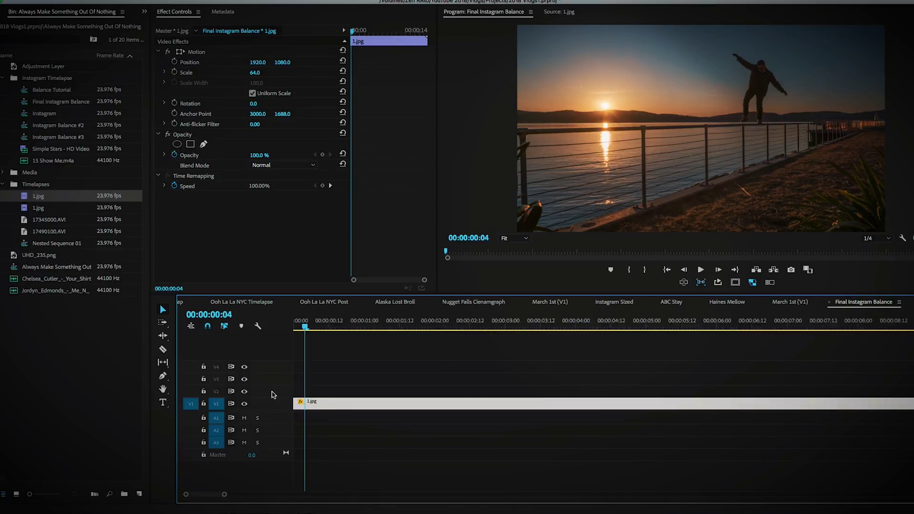
key("=")
left_click_drag(322, 406, 296, 403)
key("Home")
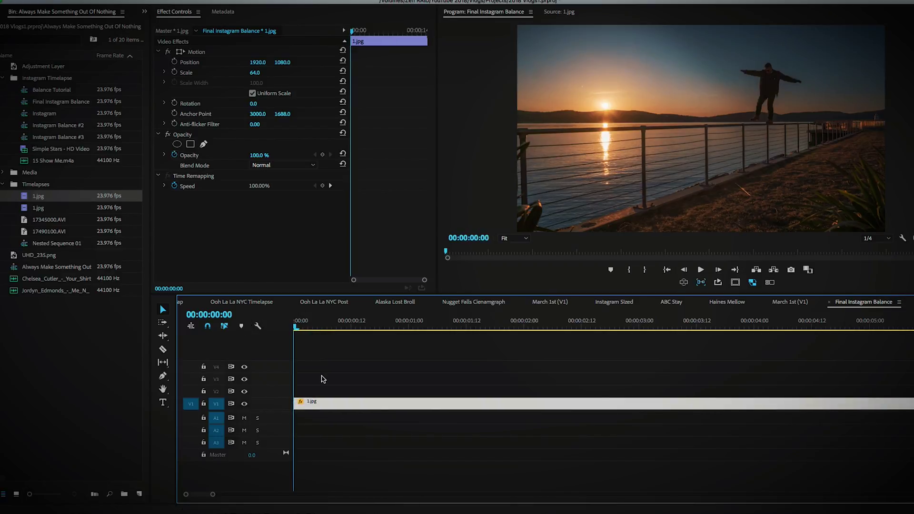
key("minus")
key("minus")
key("minus")
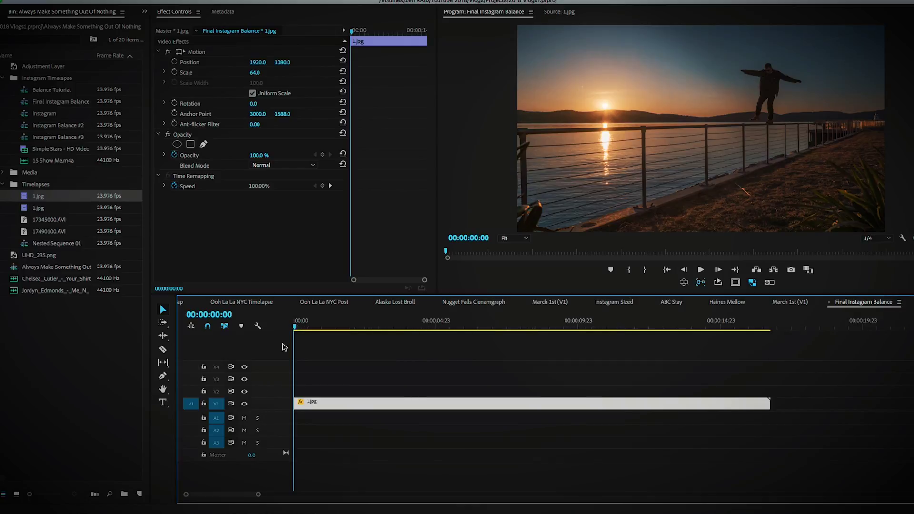
Step: Cut 1.jpg at 00:00:00:15 and move the opening piece to V2, extended to the end
left_click_drag(295, 326, 205, 333)
mouse_move(302, 326)
left_mouse_down()
mouse_move(322, 327)
mouse_move(311, 328)
left_mouse_up()
key("super+k")
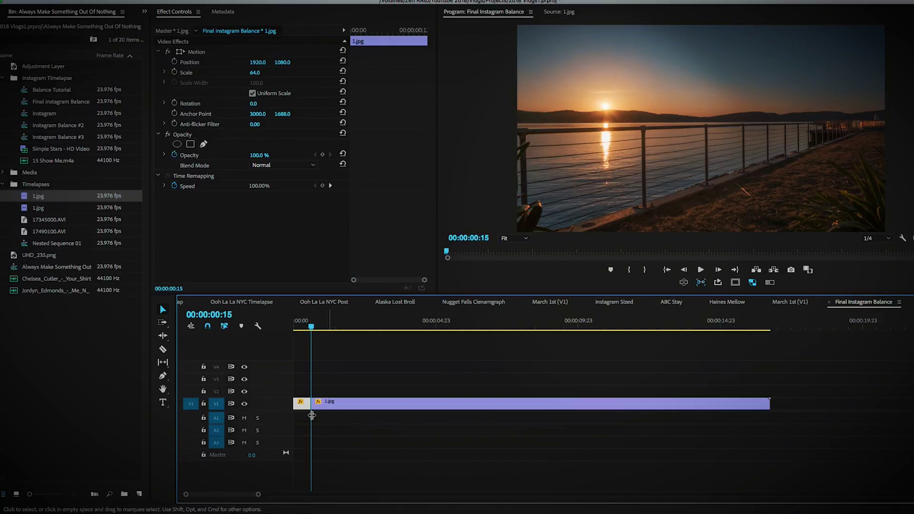
left_click_drag(304, 410, 766, 377)
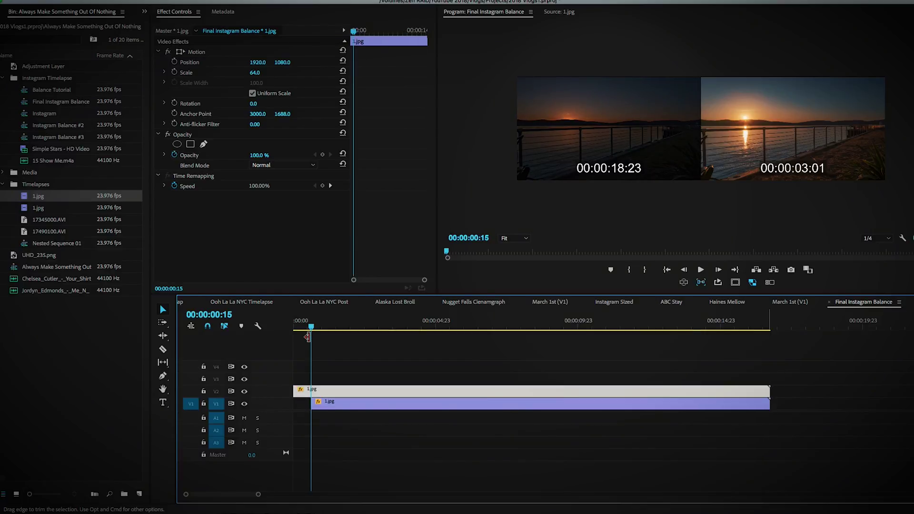
Step: Apply a Frame Hold to the V2 1.jpg piece, holding on source timecode 00:00:02:10
left_click(271, 324)
key("Home")
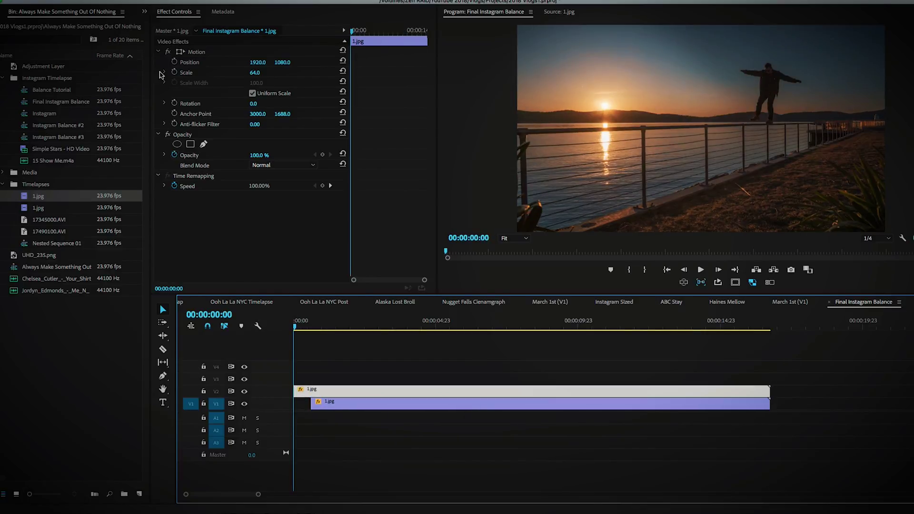
key("super+shift+slash")
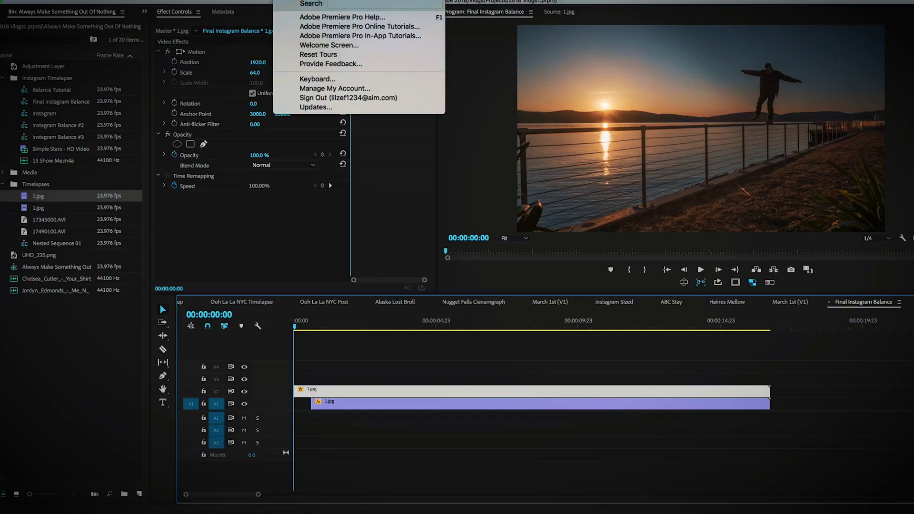
type("fram")
mouse_move(349, 23)
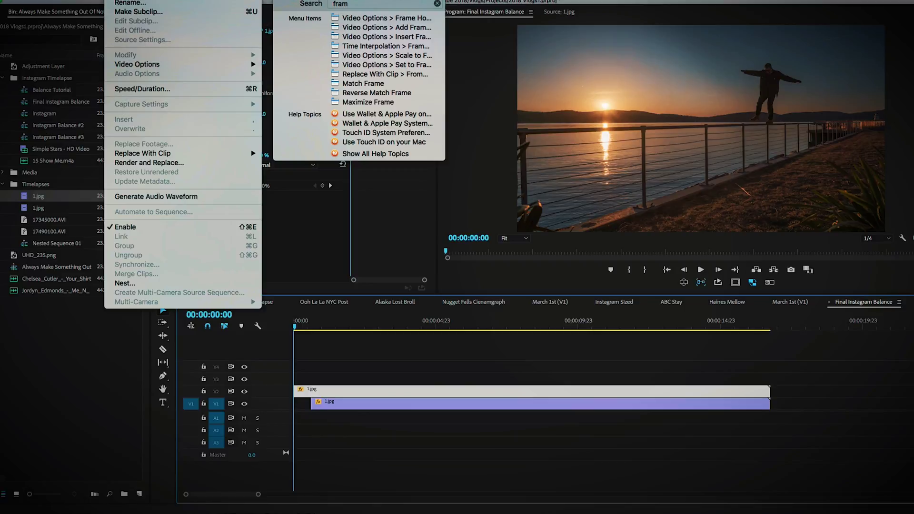
mouse_move(170, 69)
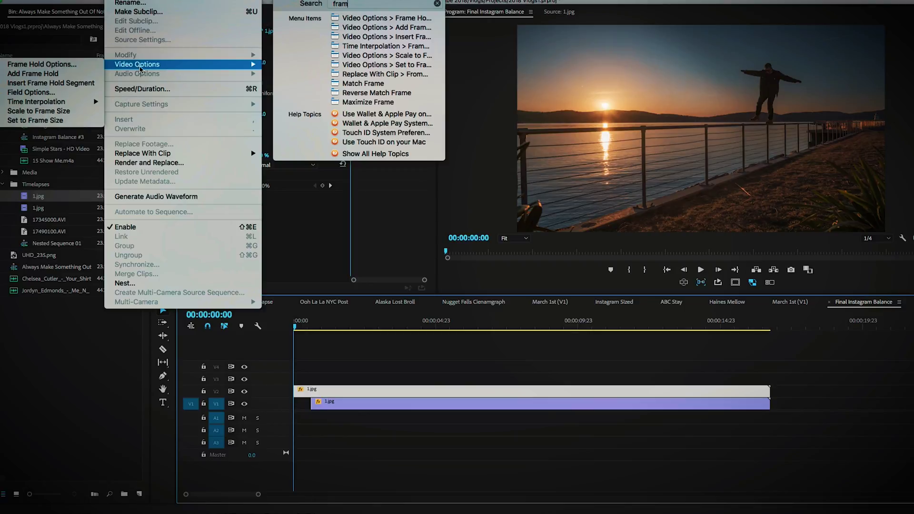
left_click(83, 69)
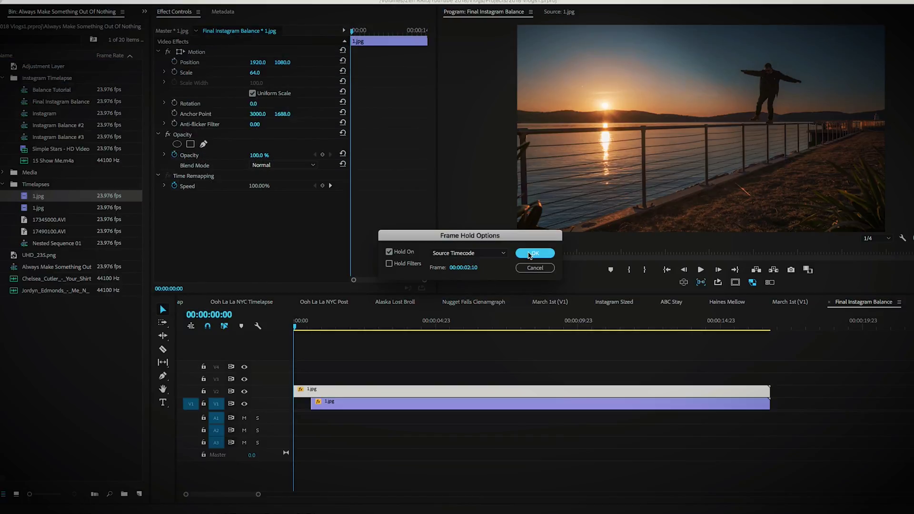
left_click(532, 253)
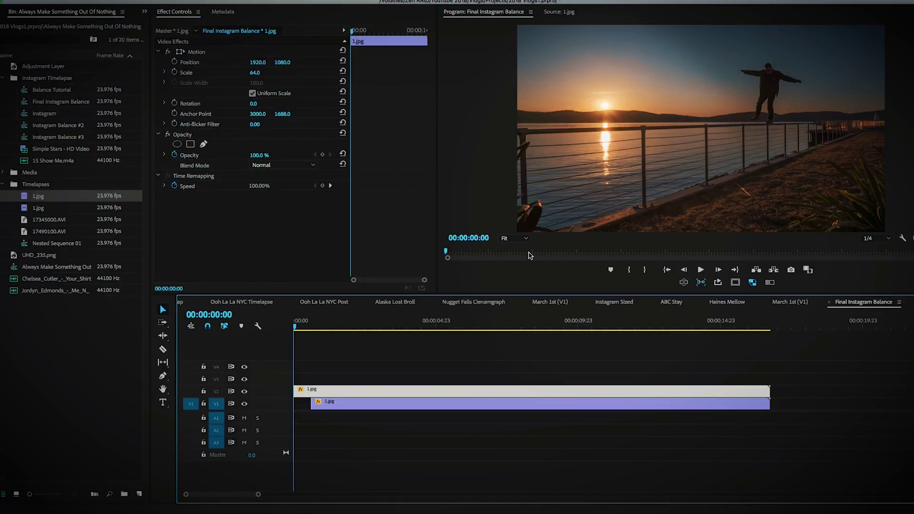
left_click_drag(295, 324, 722, 333)
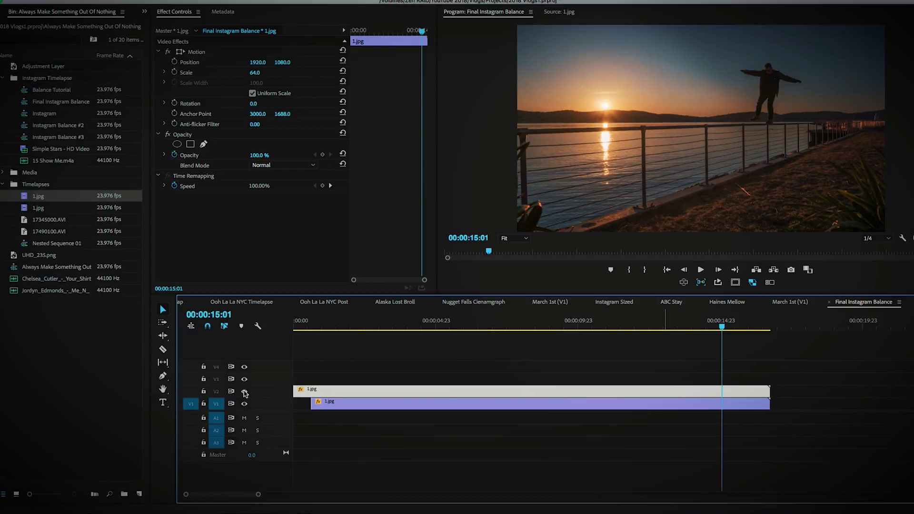
left_click(244, 391)
left_click(374, 324)
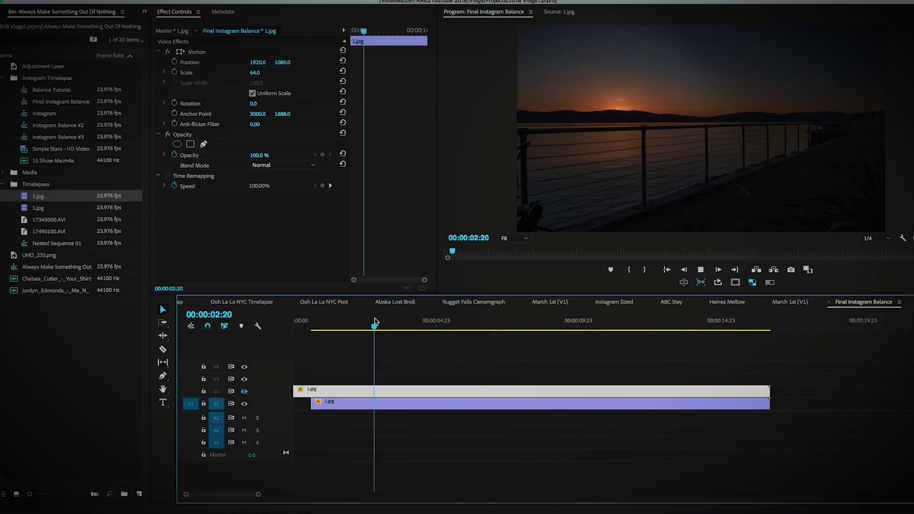
left_click_drag(375, 323, 545, 363)
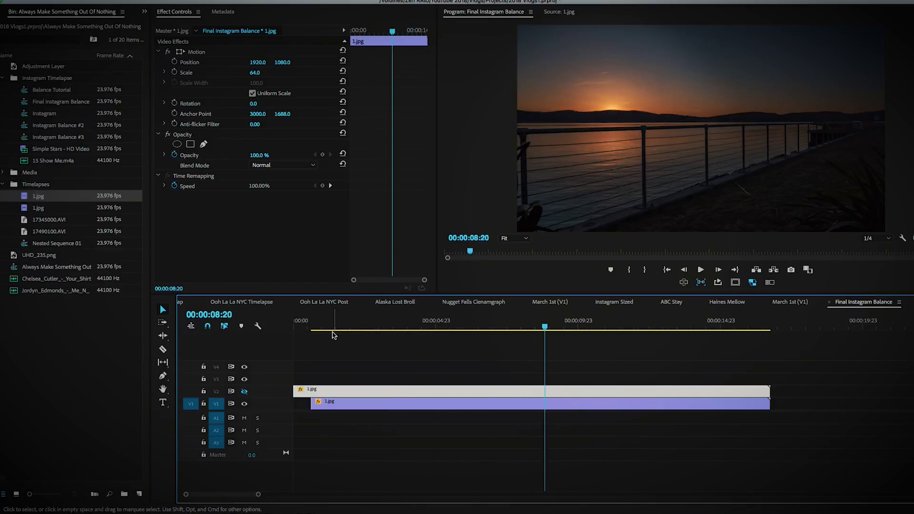
left_click(331, 326)
left_click_drag(331, 326, 447, 328)
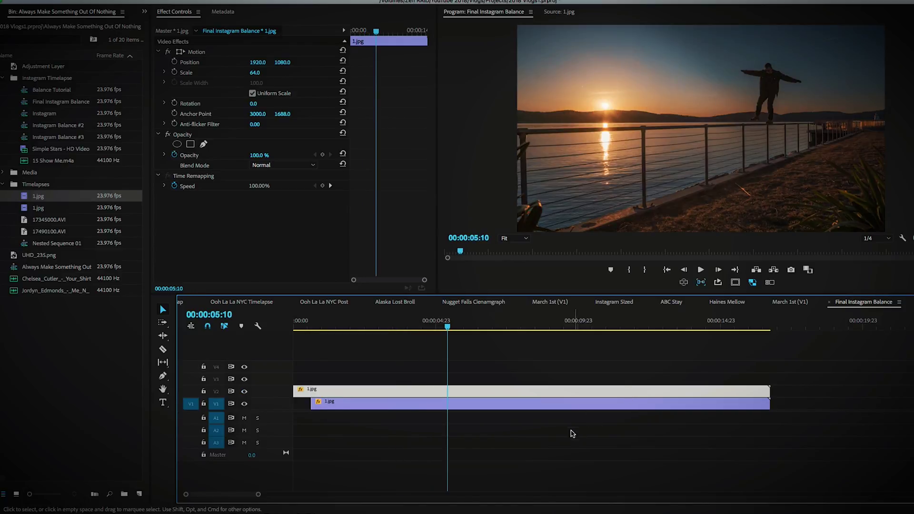
left_click(550, 405)
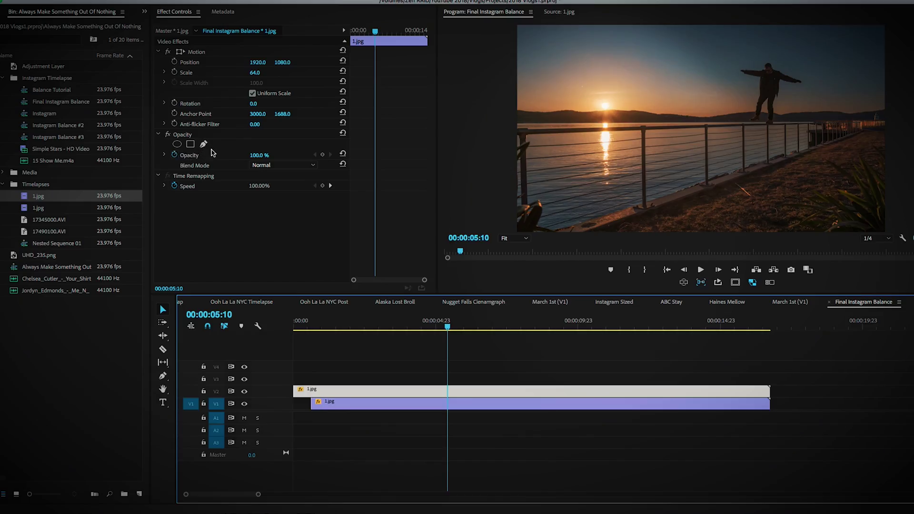
left_click(881, 239)
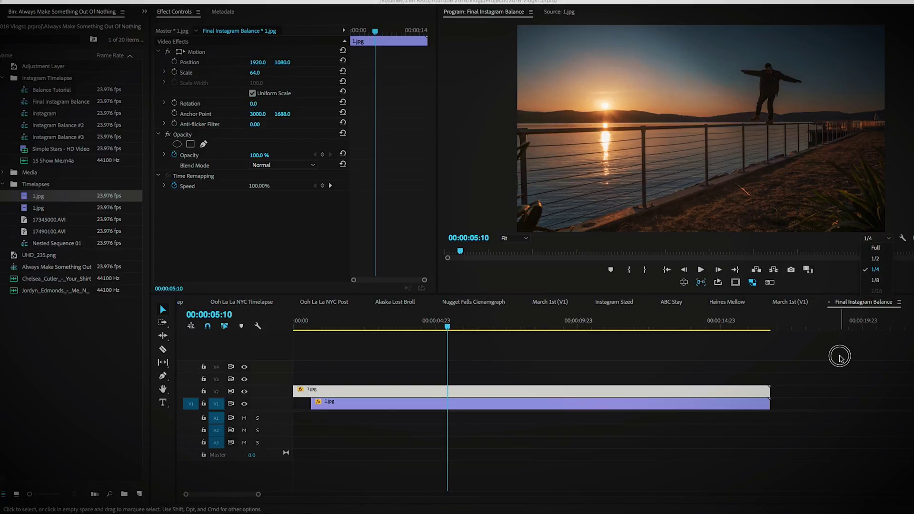
Step: Trace a three-point opacity mask around the man on the V2 clip, then delete that clip
left_click(839, 355)
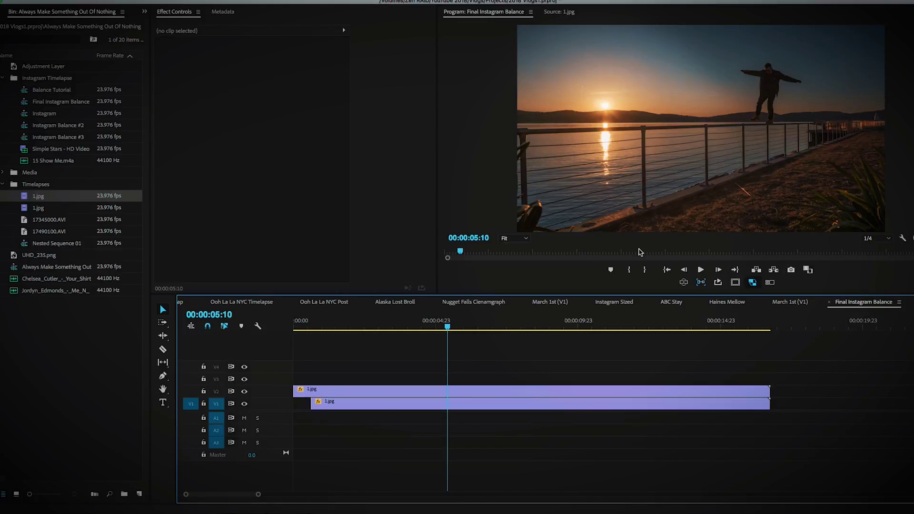
left_click(507, 392)
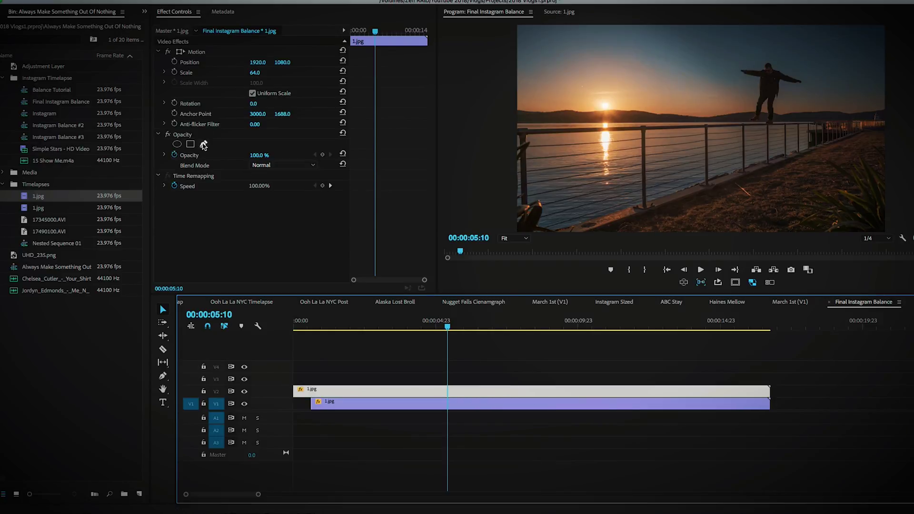
left_click(203, 145)
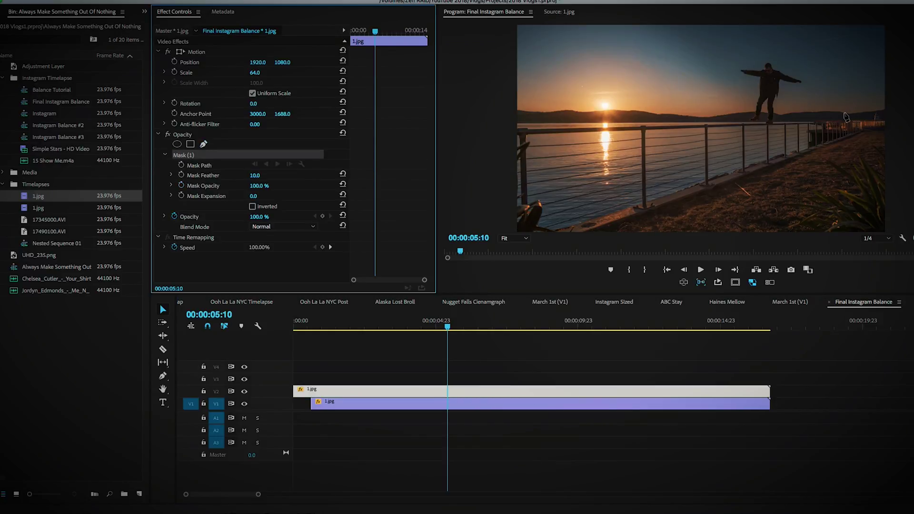
left_click(767, 104)
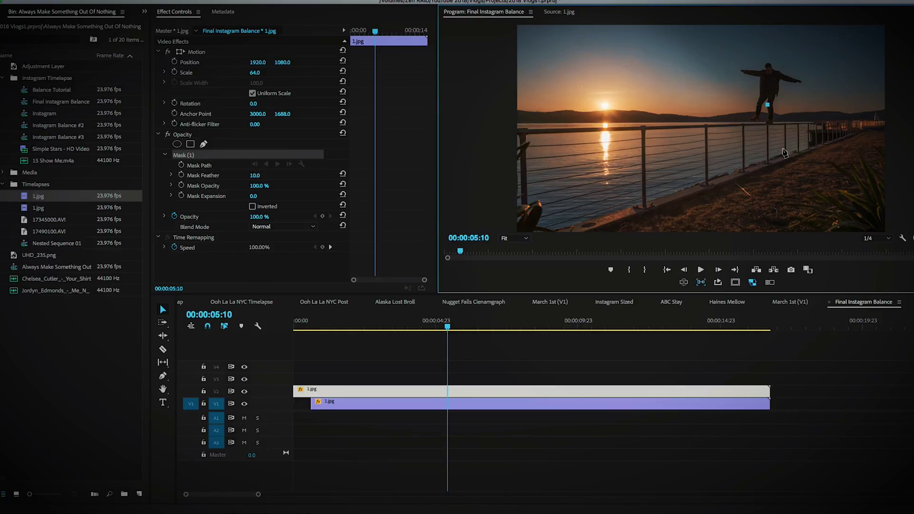
left_click(767, 127)
left_click(784, 127)
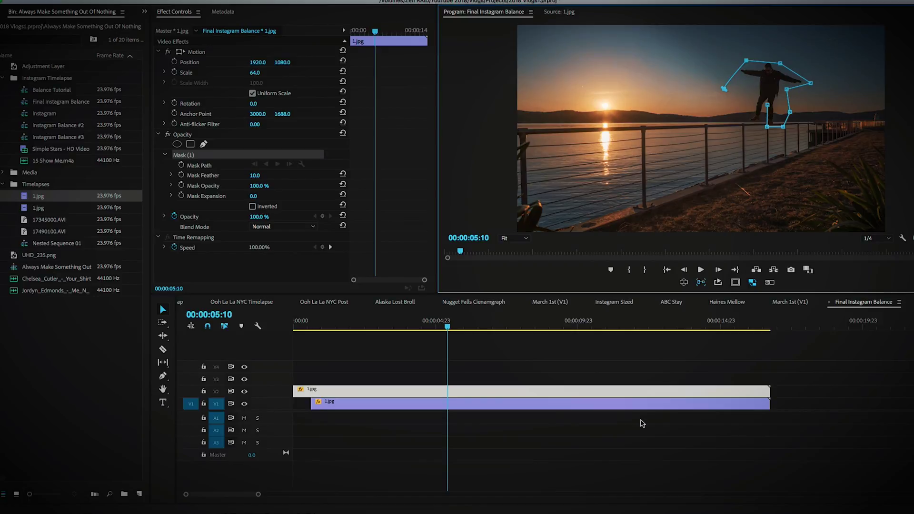
key("Delete")
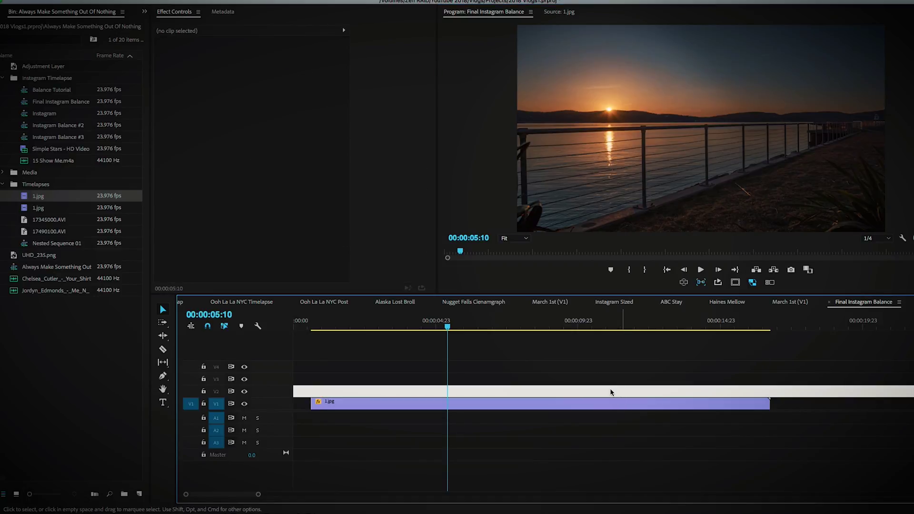
Step: Zoom out, save the project, and select the masked 1.jpg still with Nested Sequence 01
key("minus")
key("minus")
key("minus")
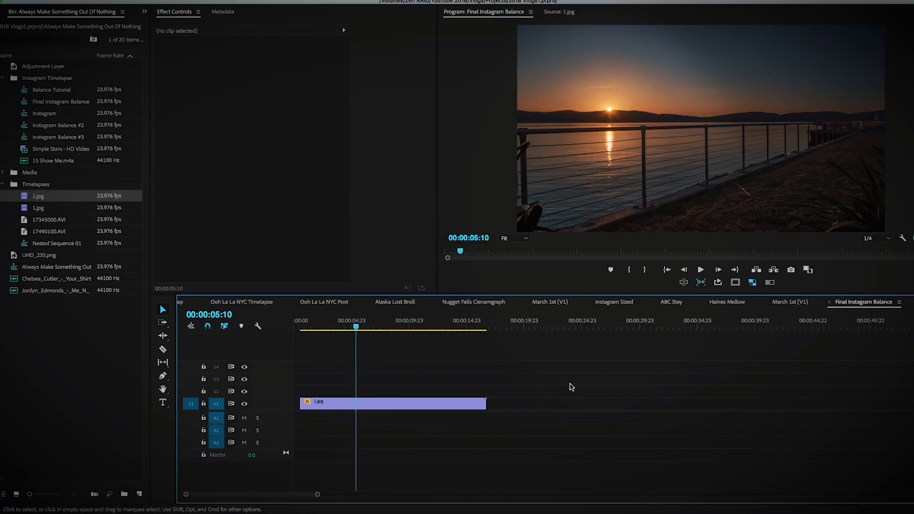
key("minus")
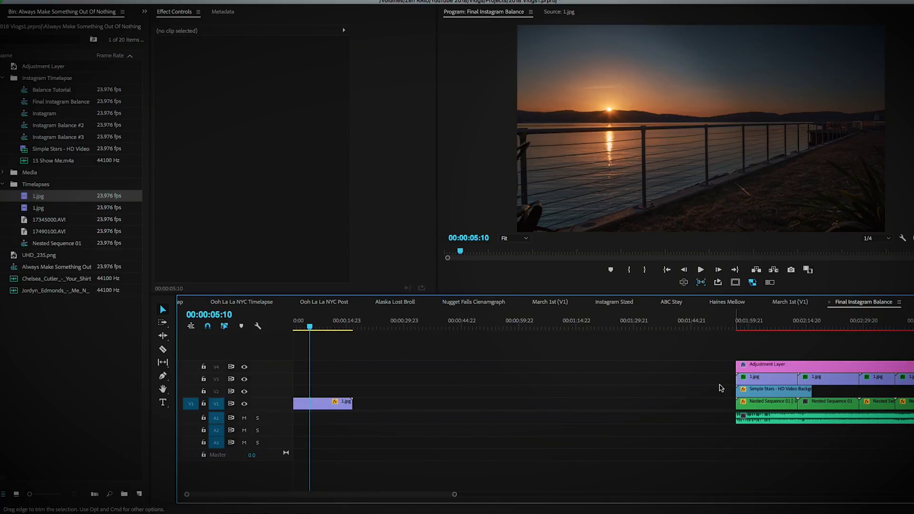
key("super+s")
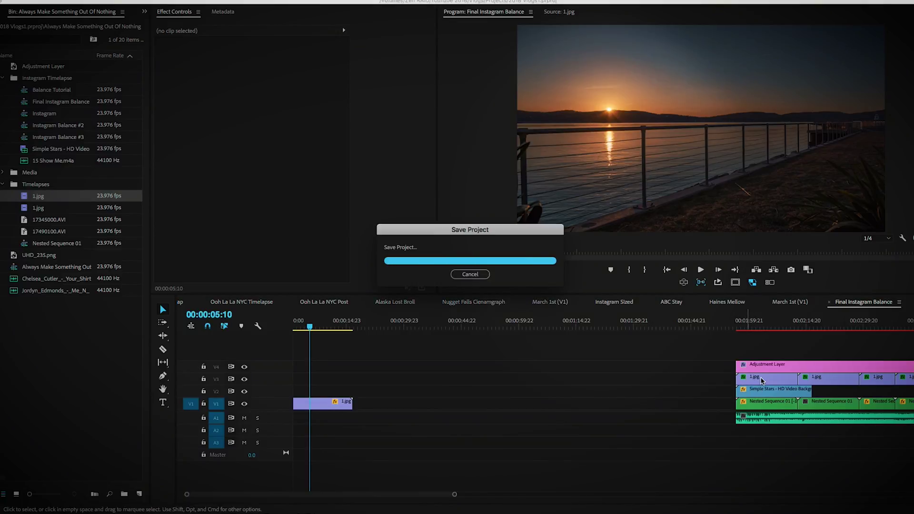
left_click(753, 382)
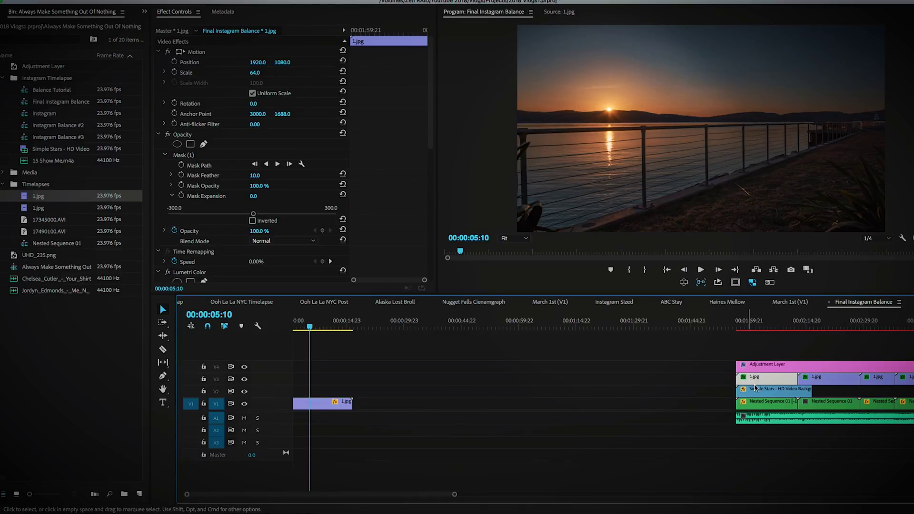
left_click(768, 409, "shift")
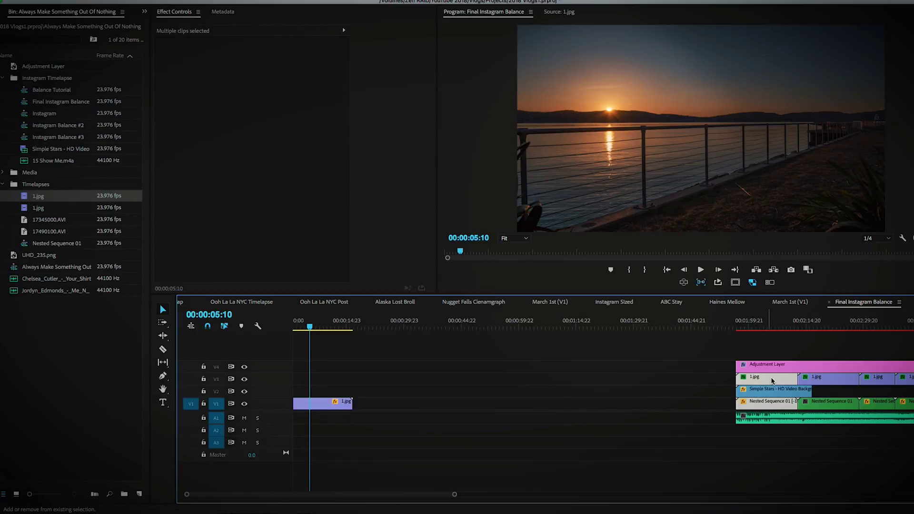
Step: Move both clips to the sequence start, with 1.jpg on V2 above Nested Sequence 01
left_click_drag(771, 381, 287, 398)
key("=")
key("=")
key("=")
key("=")
key("=")
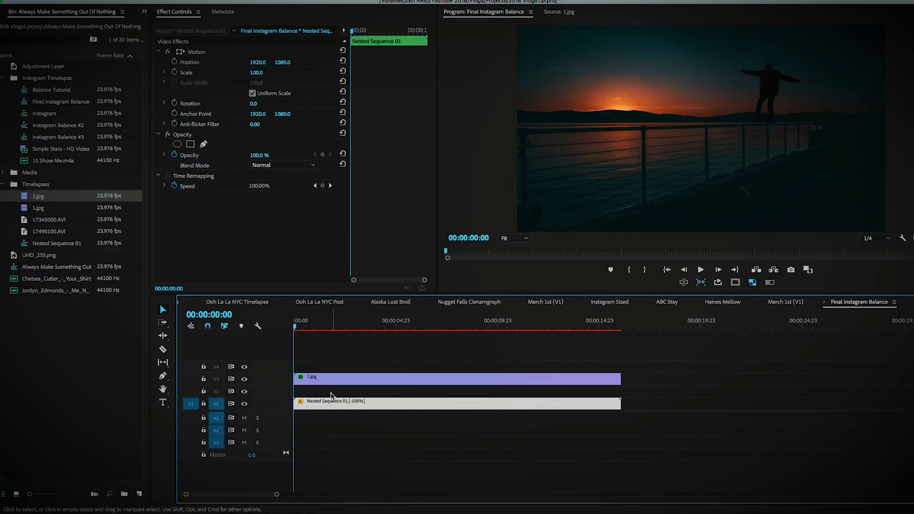
left_click(332, 395)
left_click(327, 407)
left_click_drag(327, 385, 321, 405)
left_click(321, 405)
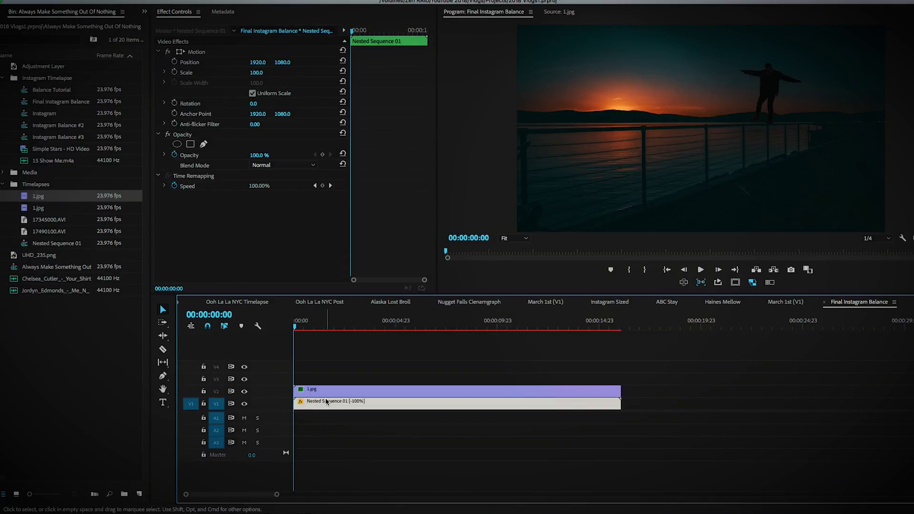
scroll(327, 402, "down", 6)
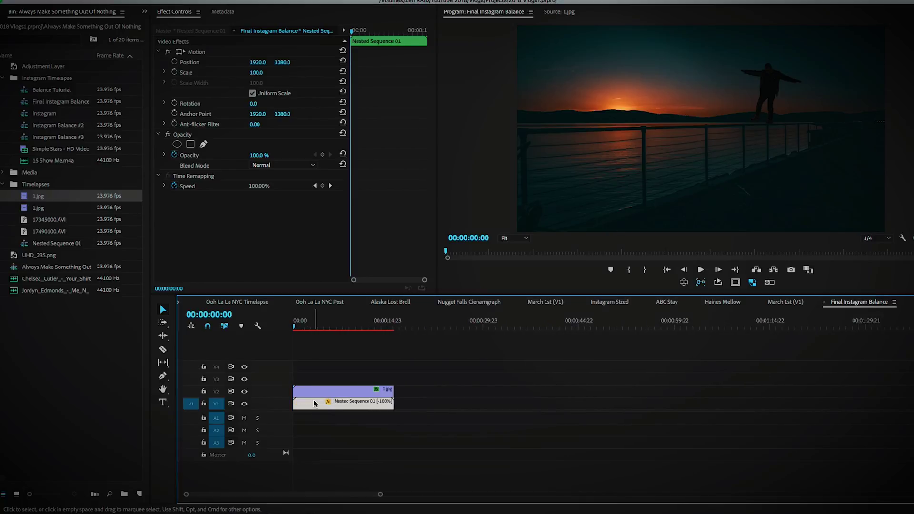
scroll(319, 402, "up", 1)
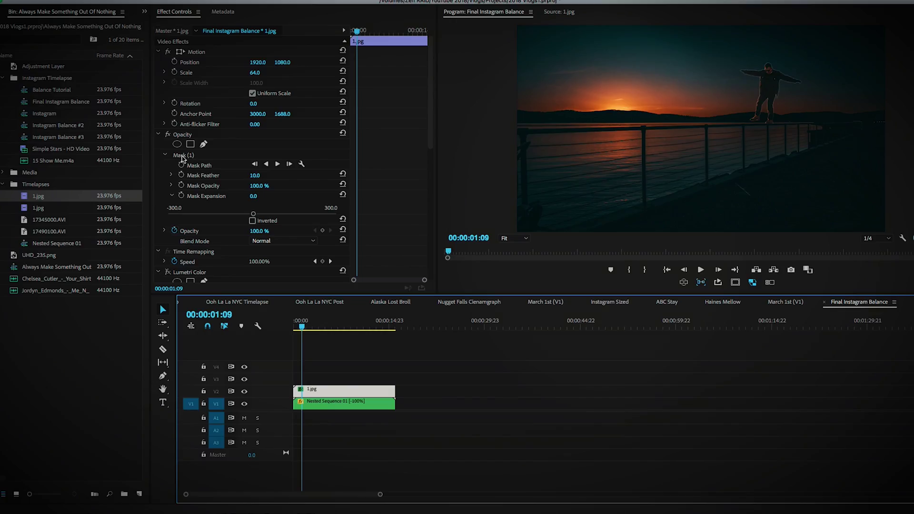
left_click(182, 156)
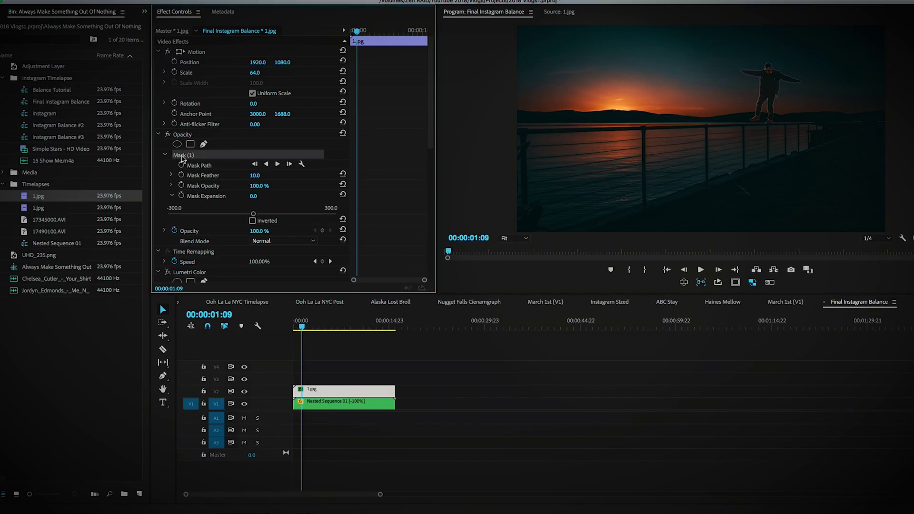
left_click(181, 155)
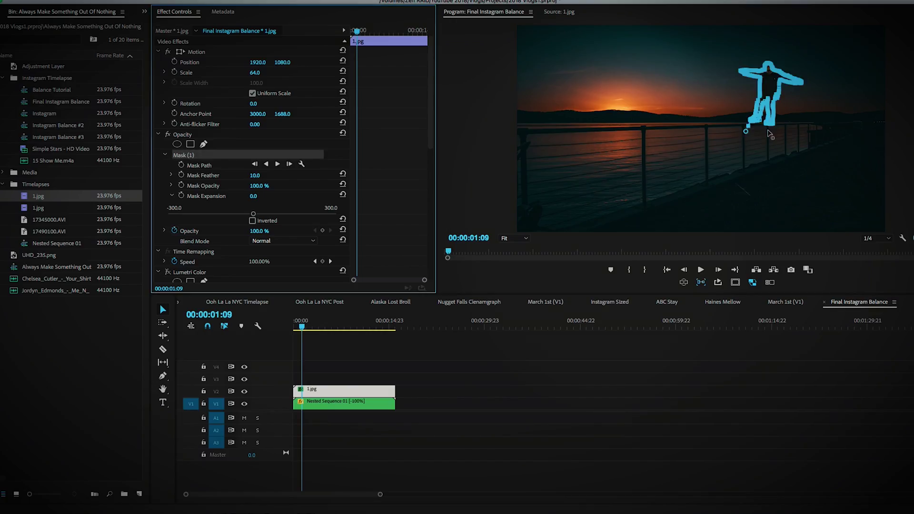
left_click(889, 239)
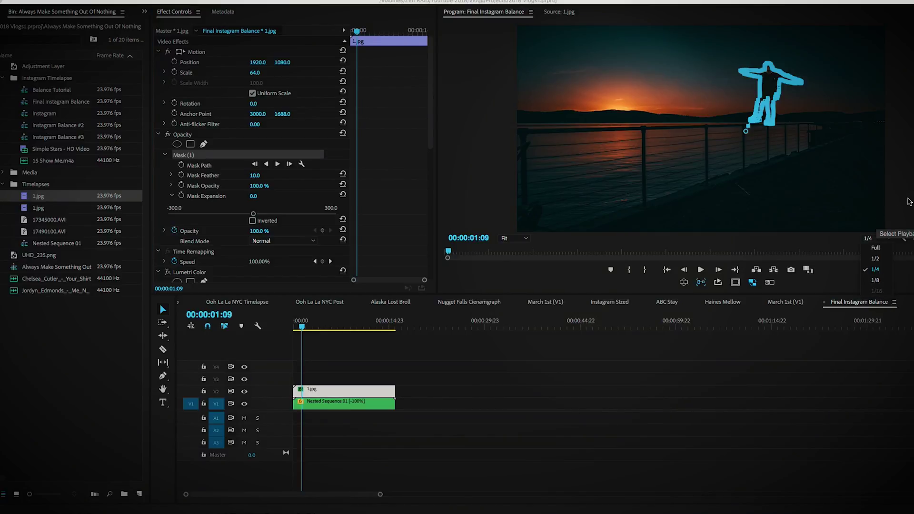
left_click(519, 240)
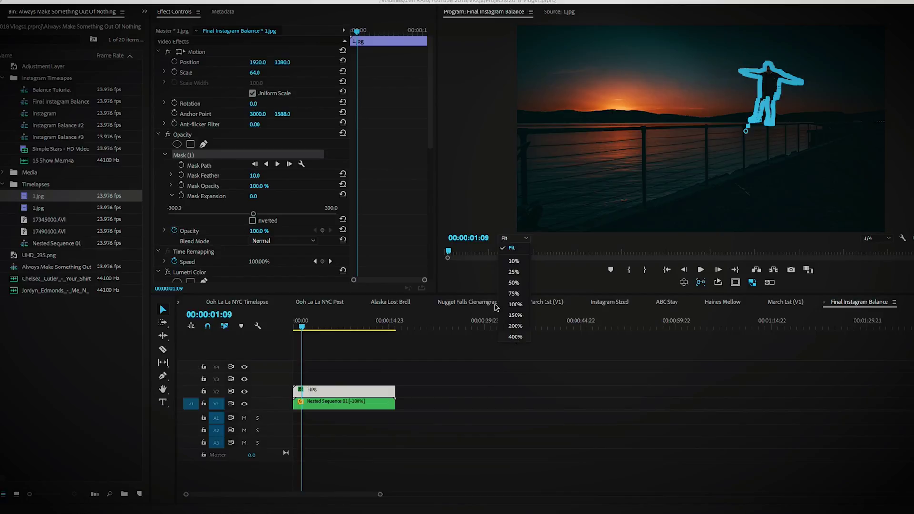
left_click(515, 337)
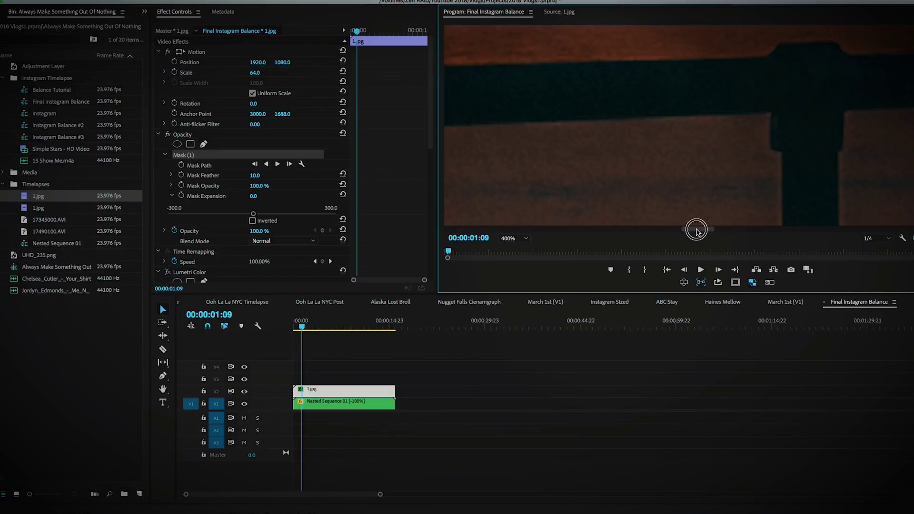
left_click_drag(693, 228, 913, 222)
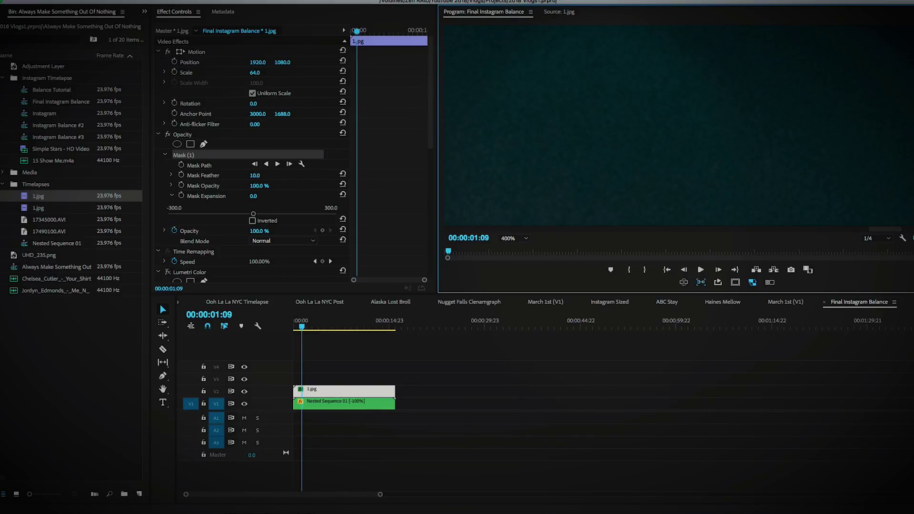
left_click_drag(894, 229, 838, 224)
left_click(508, 238)
left_click(518, 251)
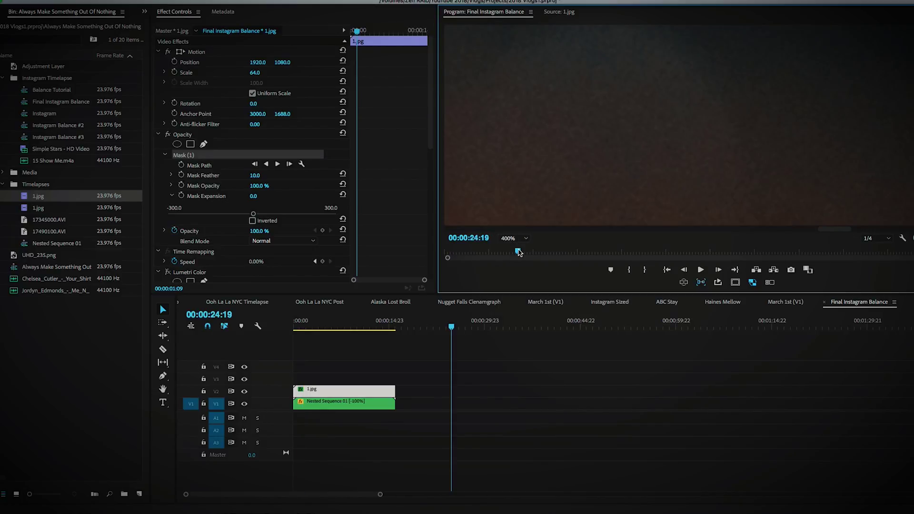
left_click(512, 238)
left_click(510, 245)
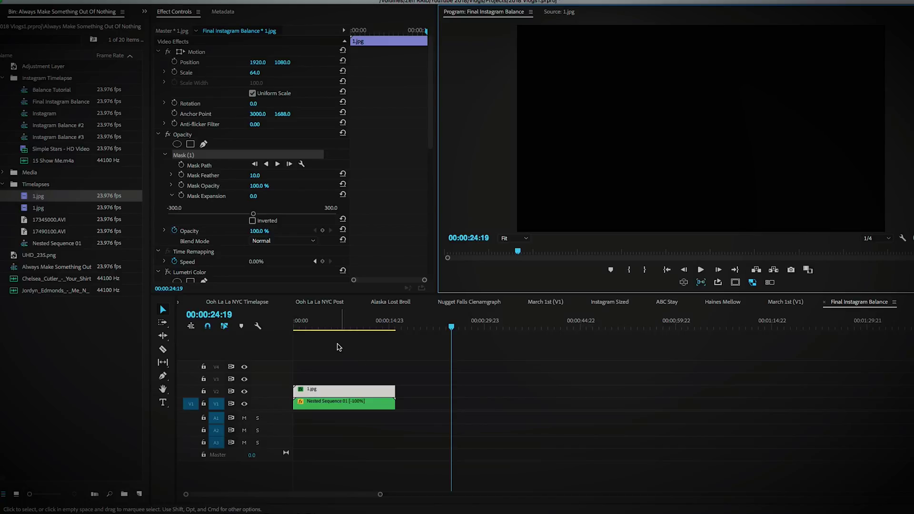
left_click(325, 325)
left_click_drag(325, 325, 266, 362)
key("equal")
key("equal")
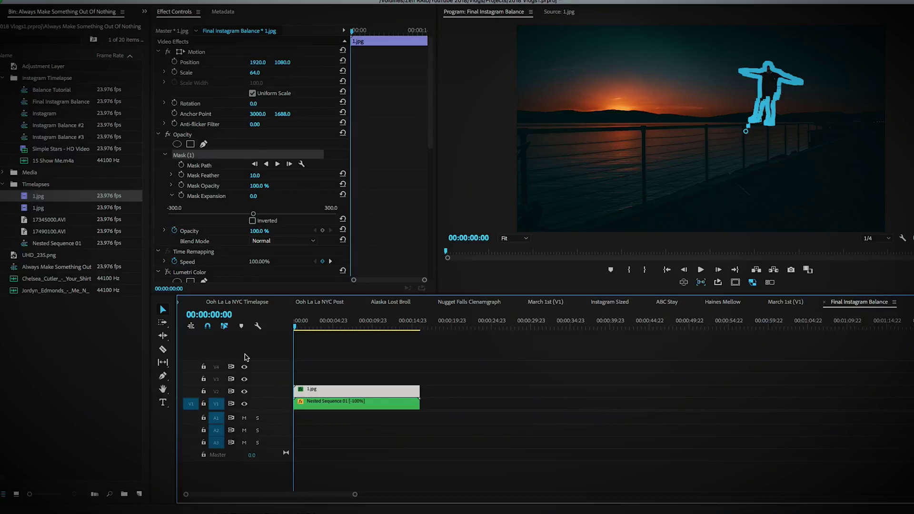
key("equal")
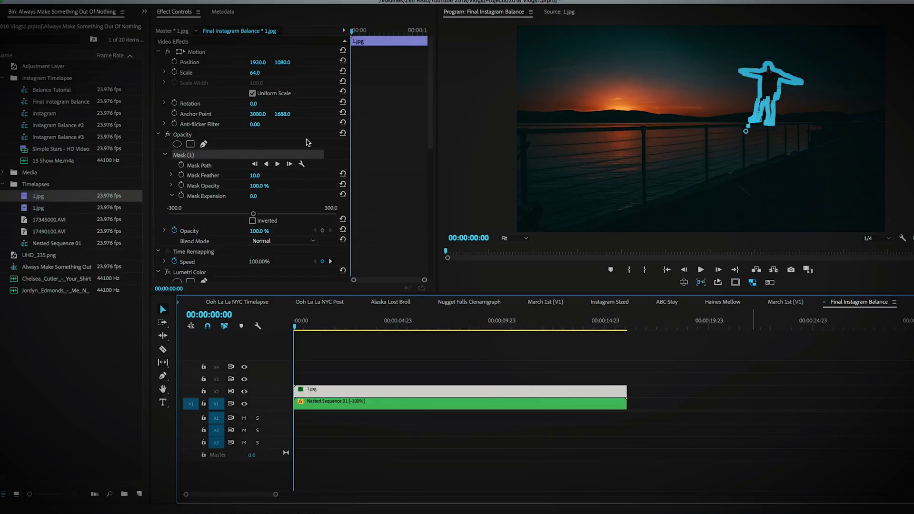
key("shift+5")
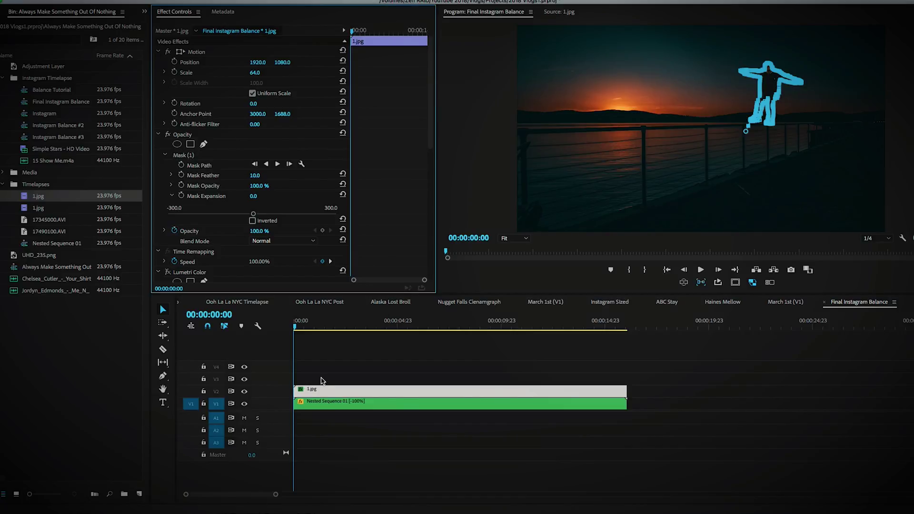
left_click(323, 381)
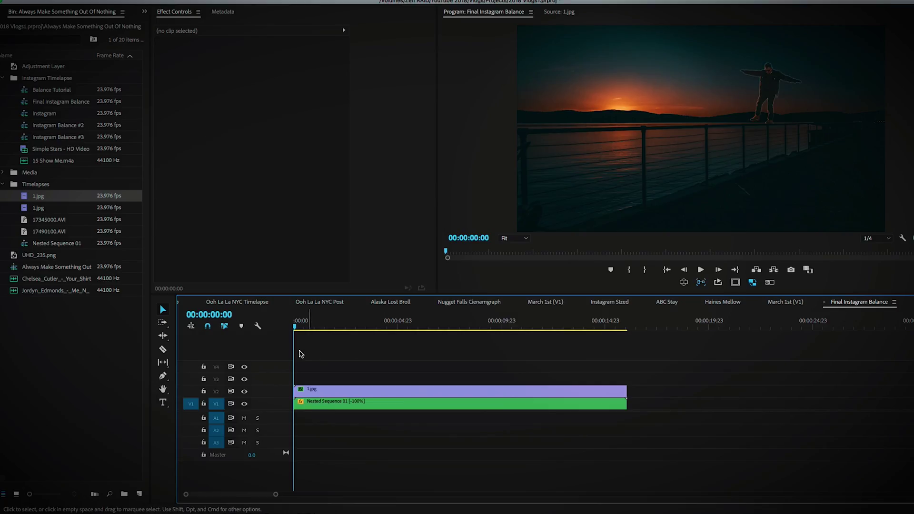
left_click(618, 321)
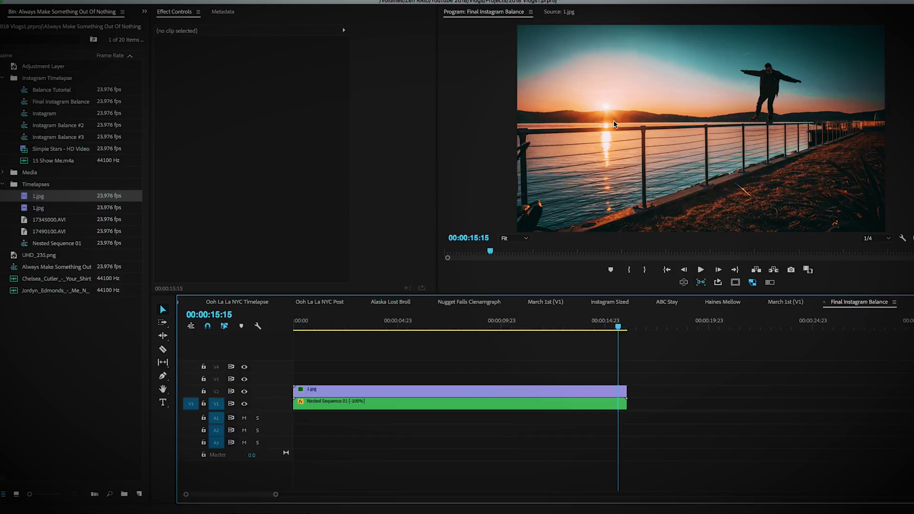
left_click(299, 327)
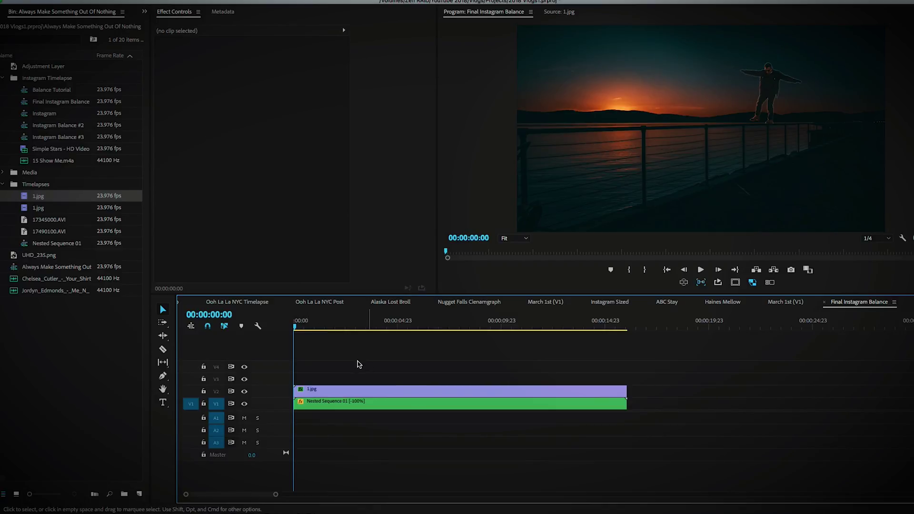
left_click(387, 388)
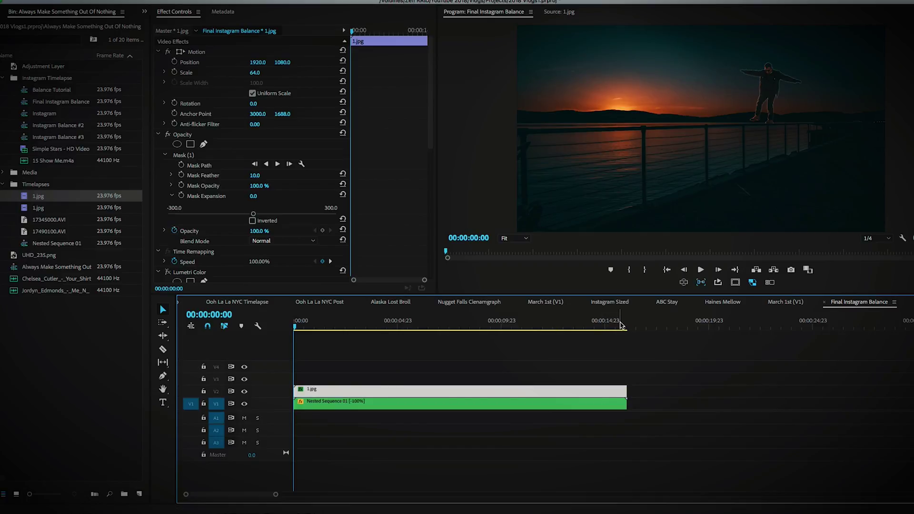
Step: Enable Lumetri Color on the 1.jpg still, with Highlights -95.0 and Exposure -0.2
scroll(368, 228, "down", 3)
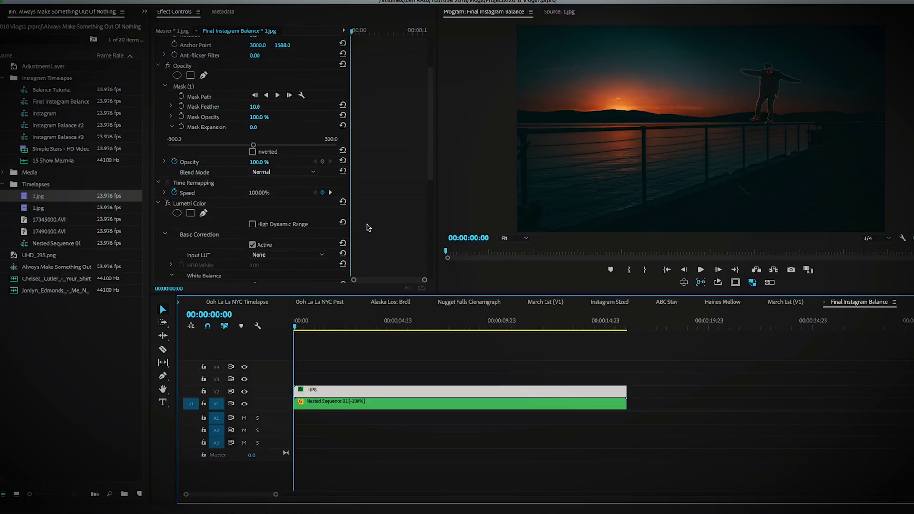
left_click(182, 205)
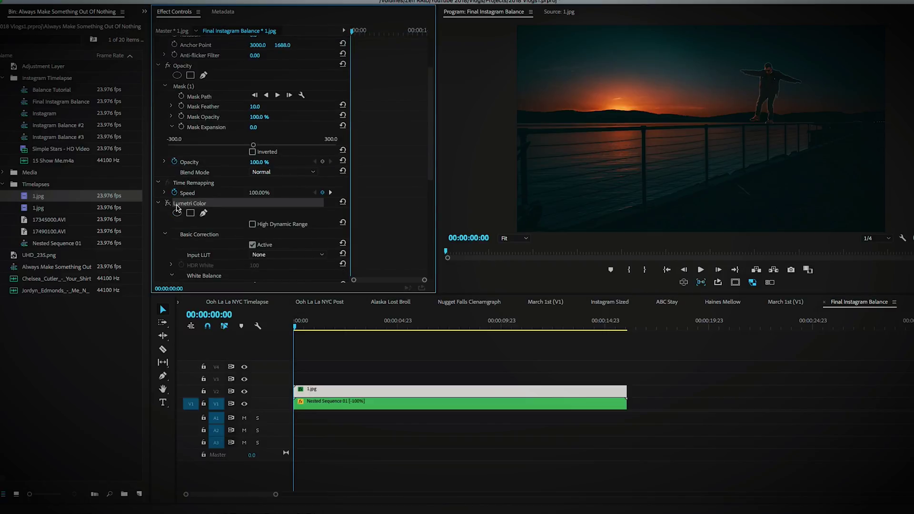
left_click(167, 203)
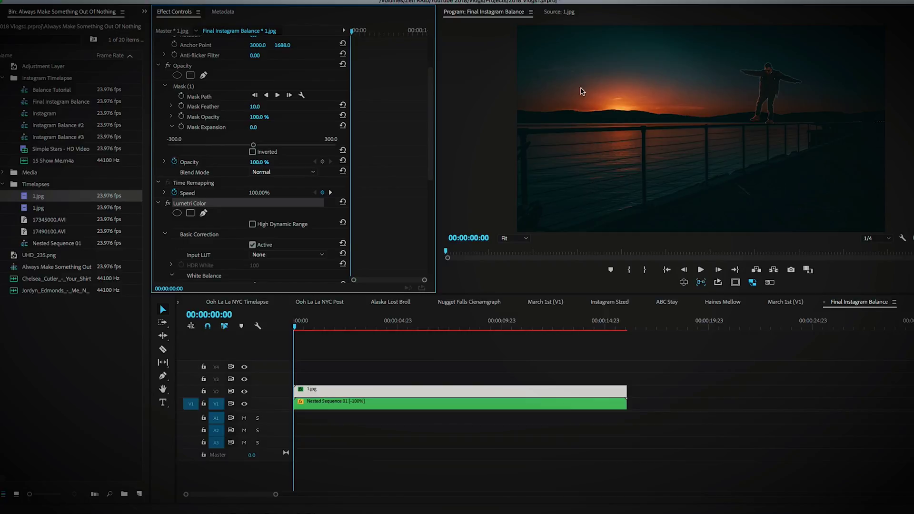
scroll(357, 238, "down", 1)
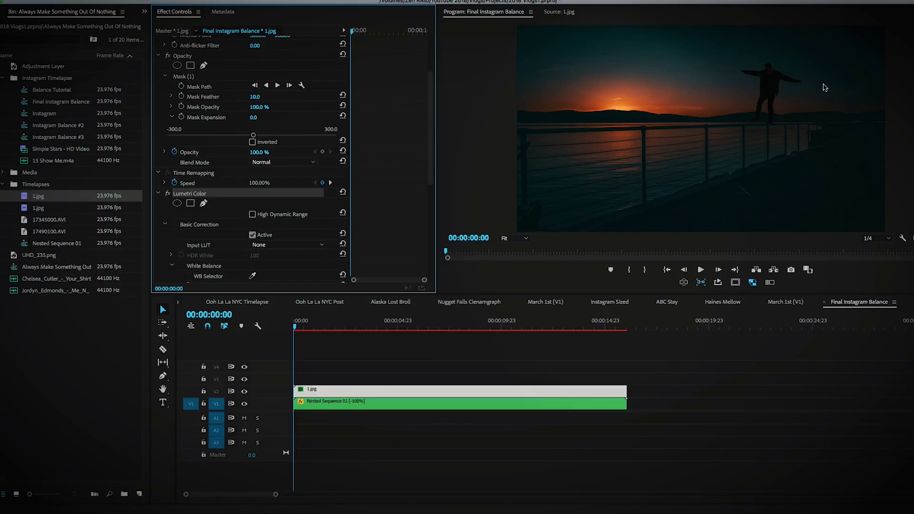
scroll(366, 234, "down", 3)
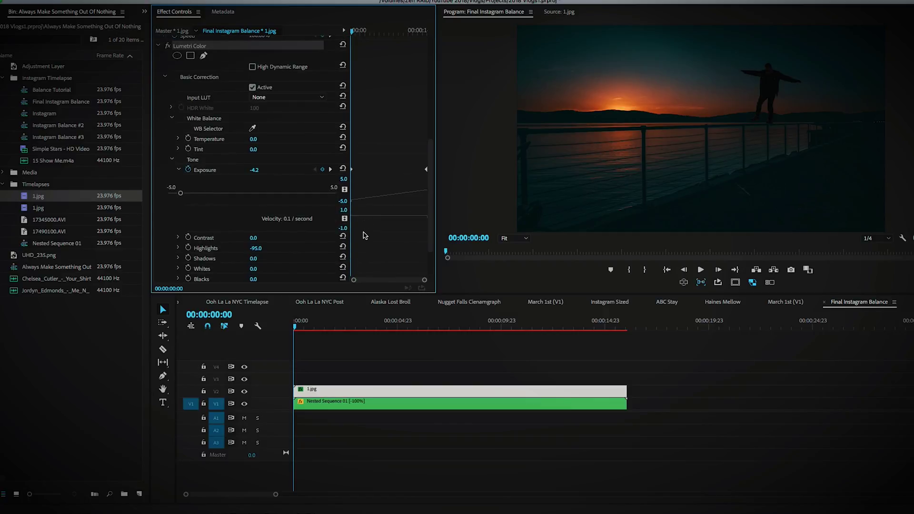
scroll(365, 235, "down", 1)
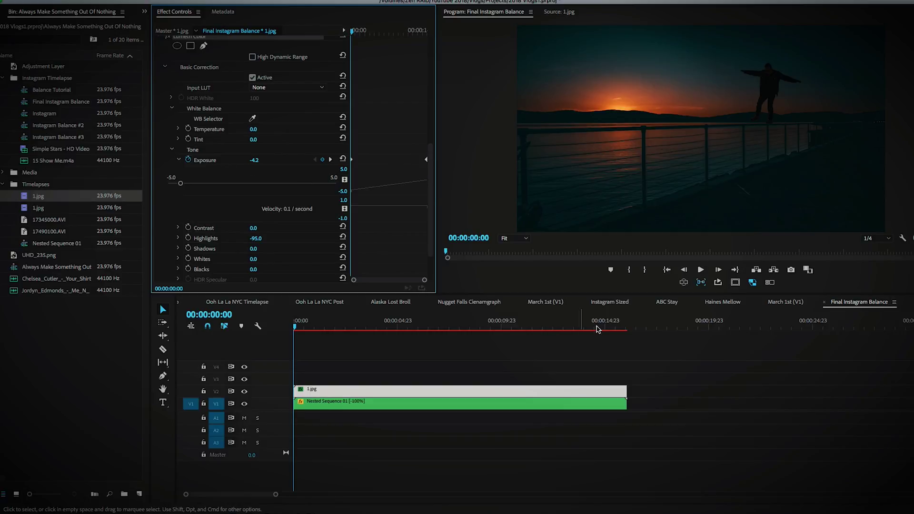
Step: Check the grade at 00:00:15:12, then move the duplicated clips toward the sequence start
left_click(615, 325)
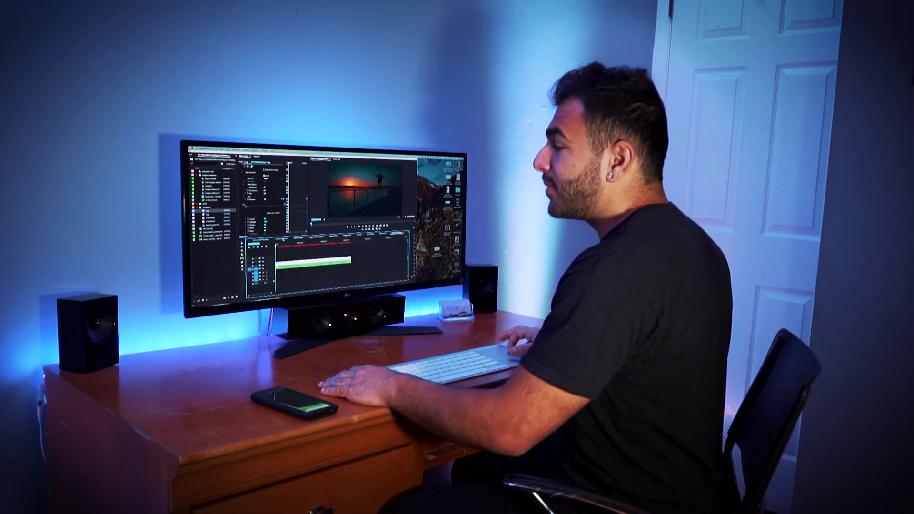
key("minus")
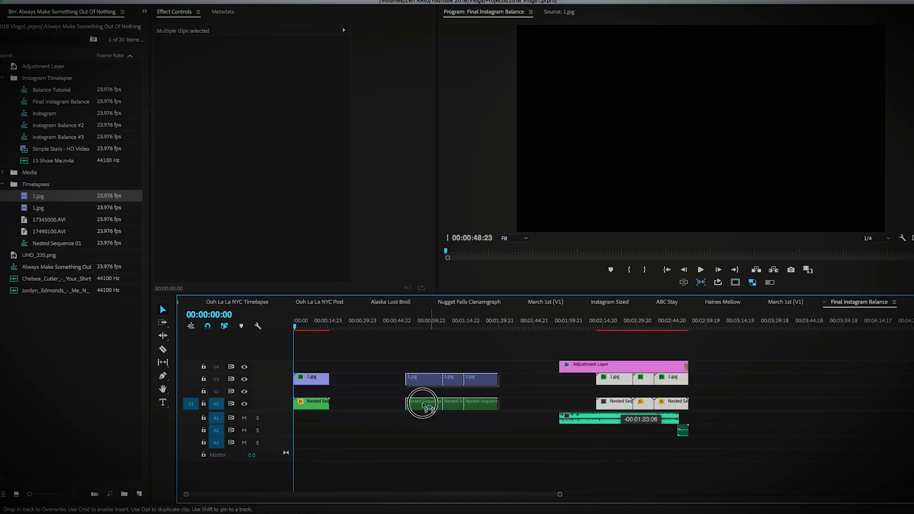
left_click_drag(419, 402, 360, 407)
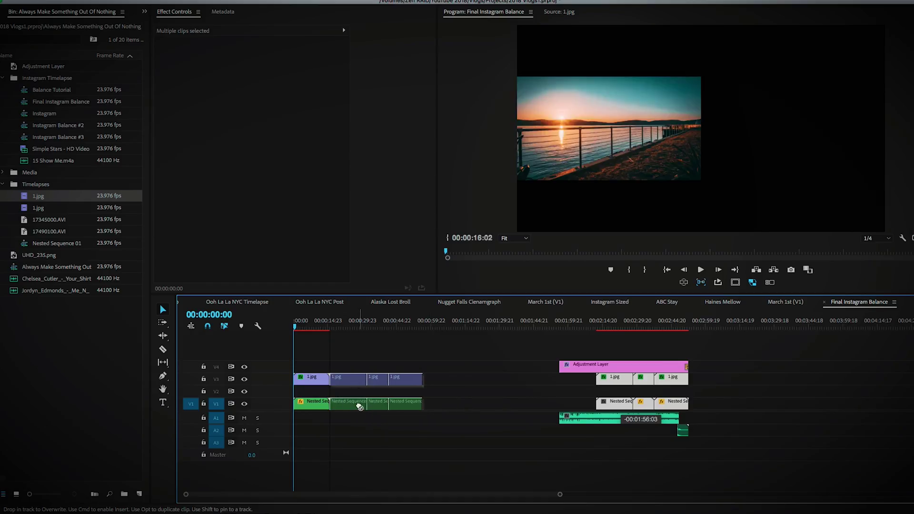
left_click_drag(360, 370, 358, 373)
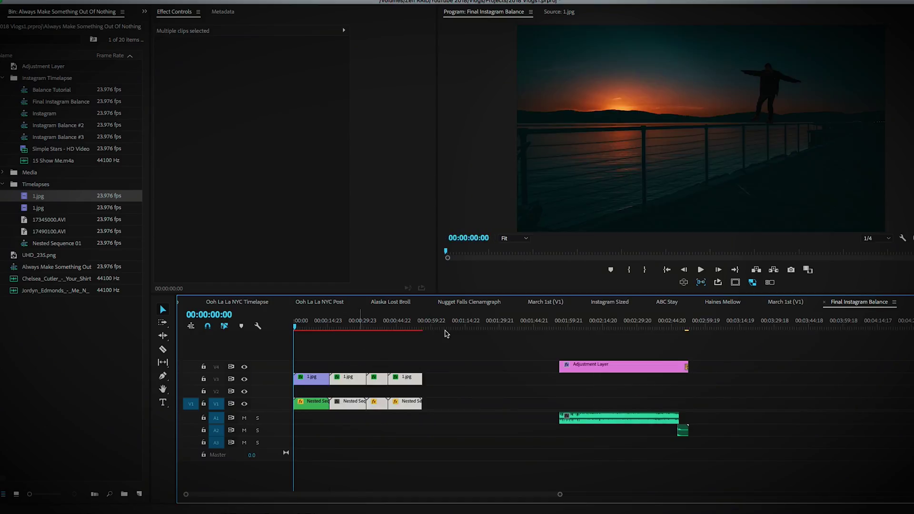
left_click(413, 397)
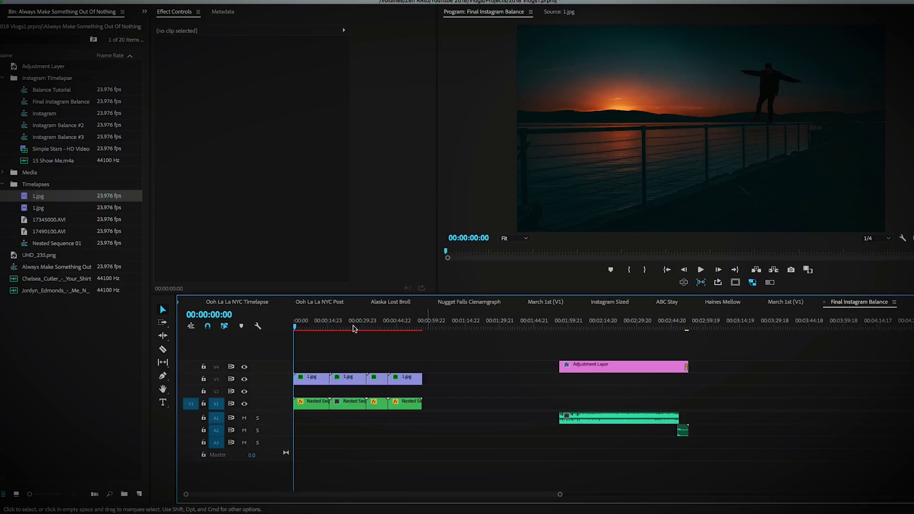
key("=")
key("=")
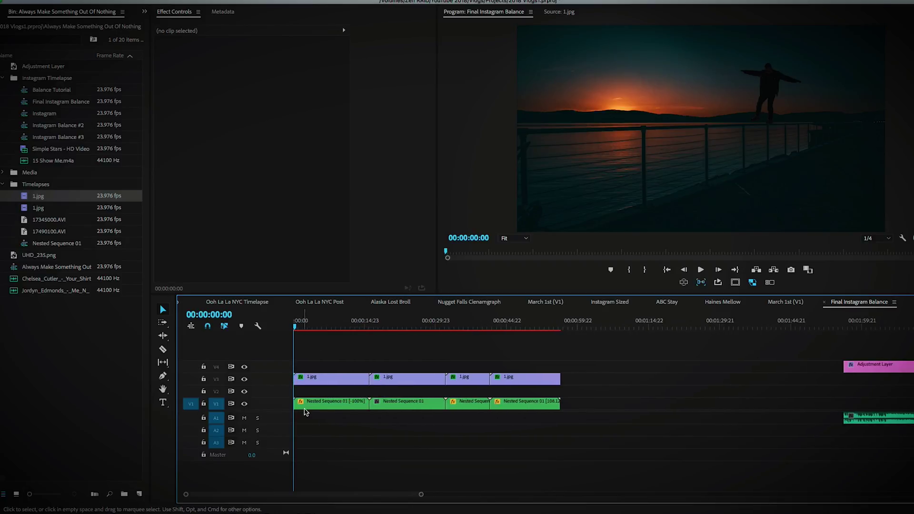
left_click(303, 407)
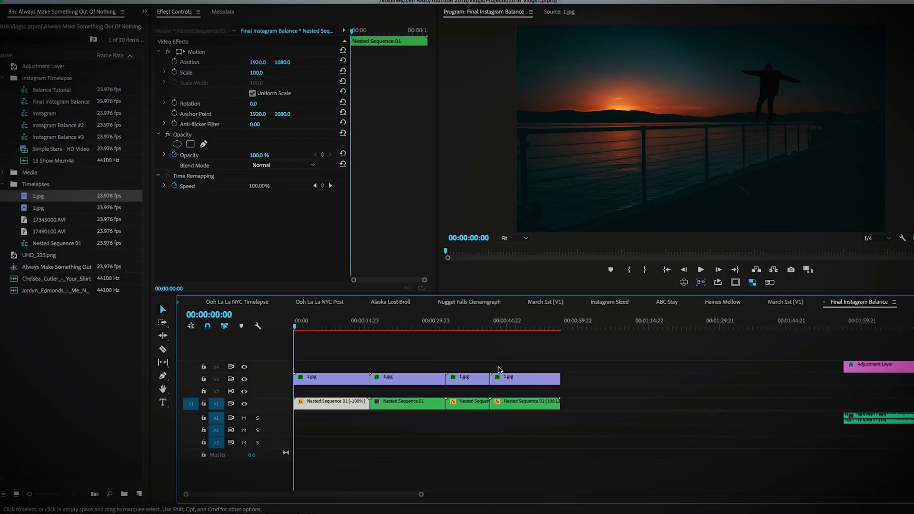
left_click_drag(365, 324, 386, 323)
left_click(410, 379)
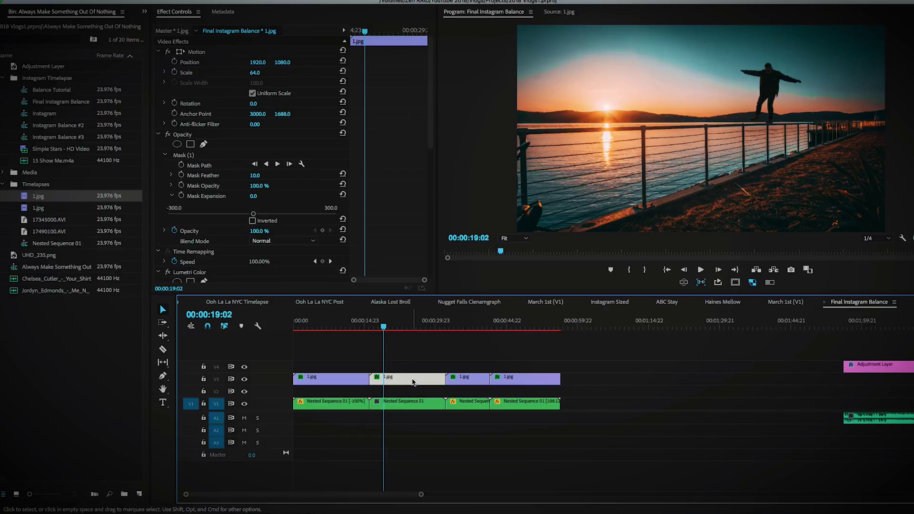
scroll(400, 239, "down", 1)
scroll(400, 239, "down", 3)
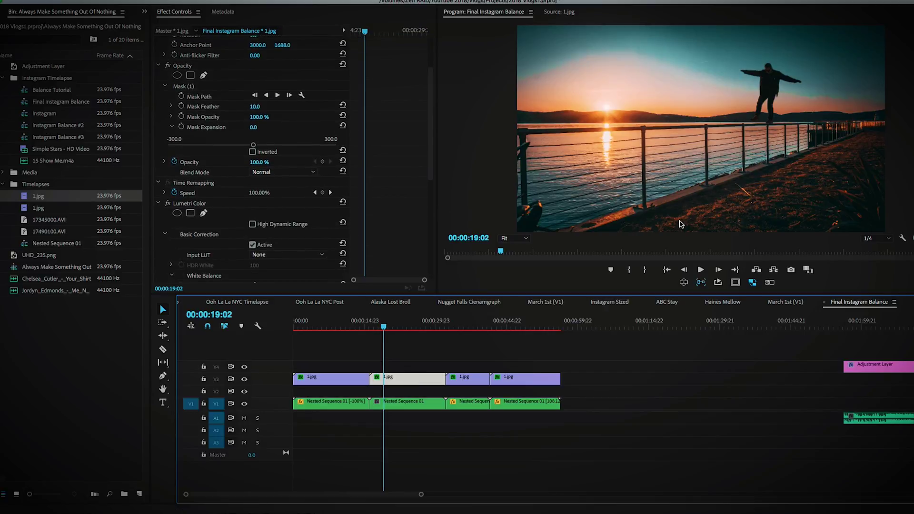
left_click(453, 326)
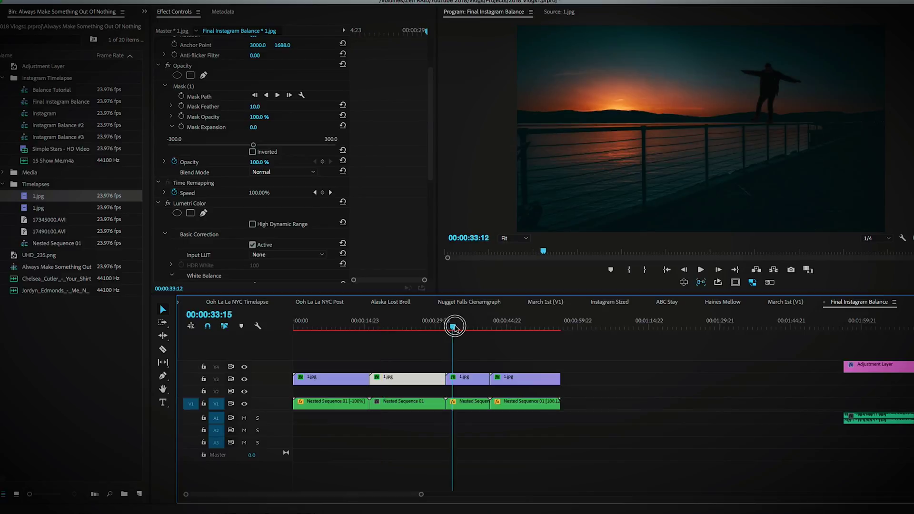
left_click_drag(455, 328, 548, 327)
key("minus")
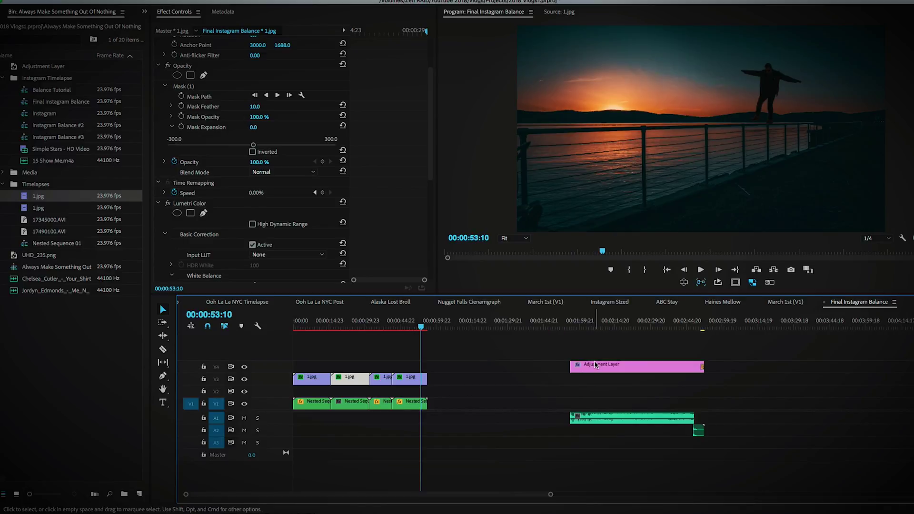
Step: Place the Adjustment Layer on V4 above the 1.jpg clips, spanning the whole sequence
left_click_drag(596, 364, 296, 374)
key("equal")
key("equal")
key("equal")
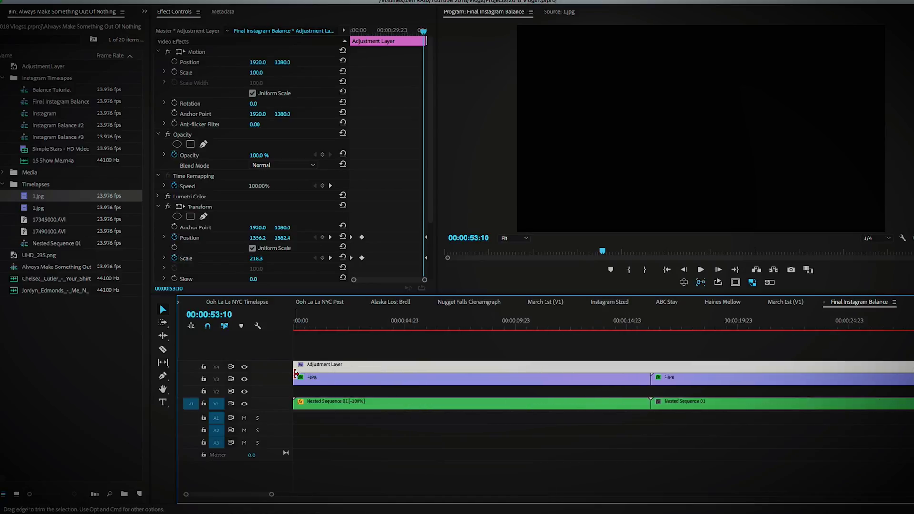
key("minus")
key("minus")
key("minus")
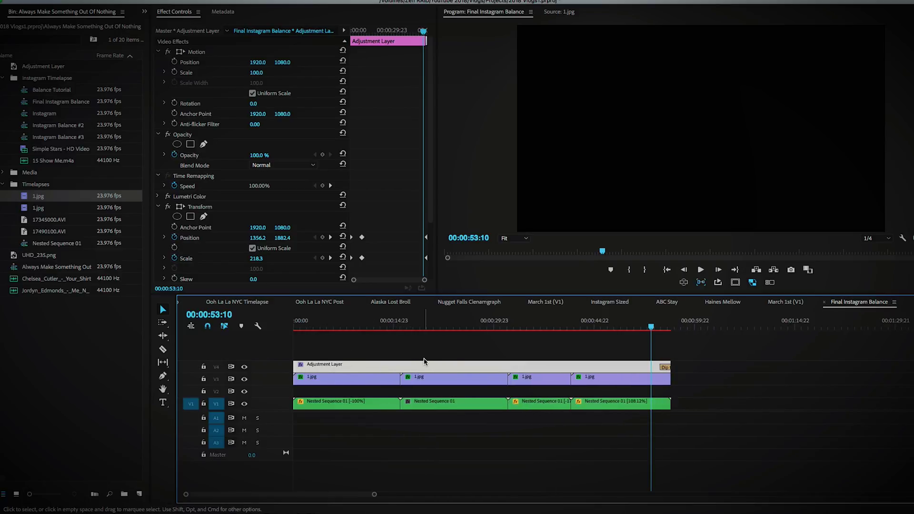
key("minus")
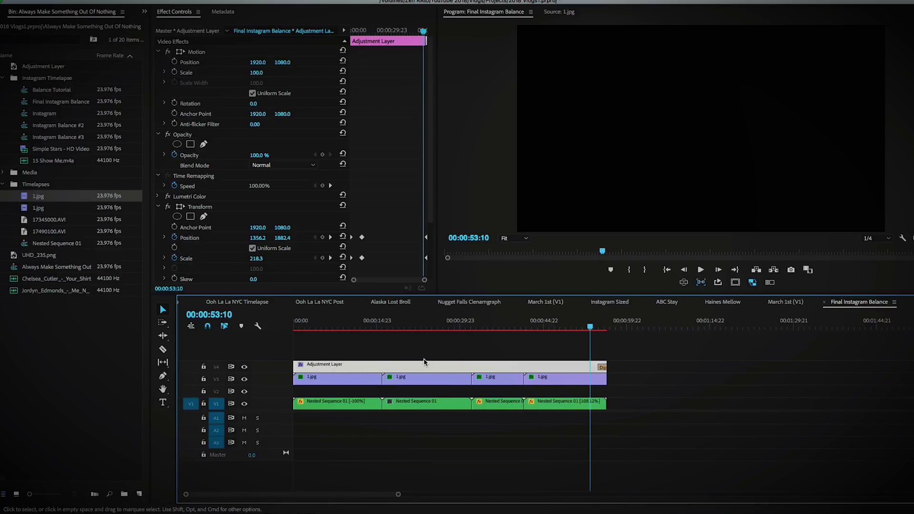
Step: Review the Adjustment Layer's Transform keyframes: Scale 141.5, Position 2037.4, 1212.3
left_click(689, 392)
left_click(310, 367)
scroll(366, 209, "down", 1)
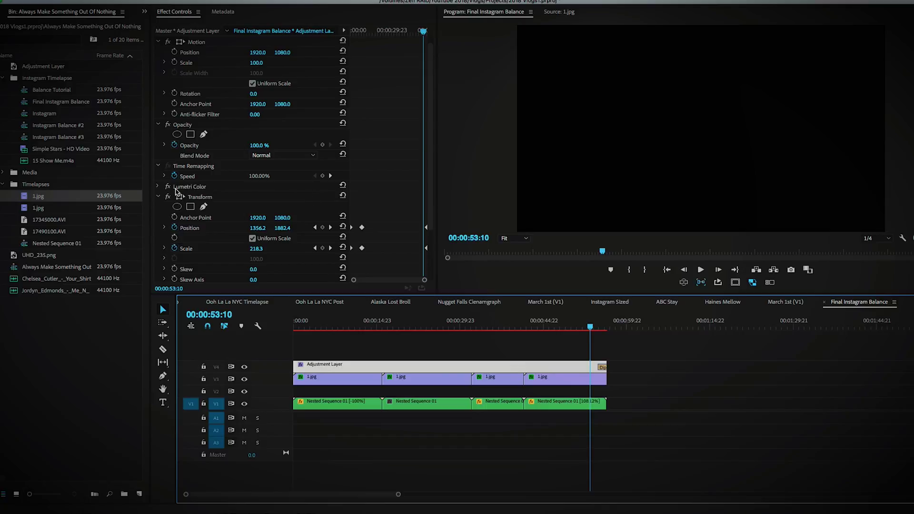
left_click(158, 189)
left_click(158, 188)
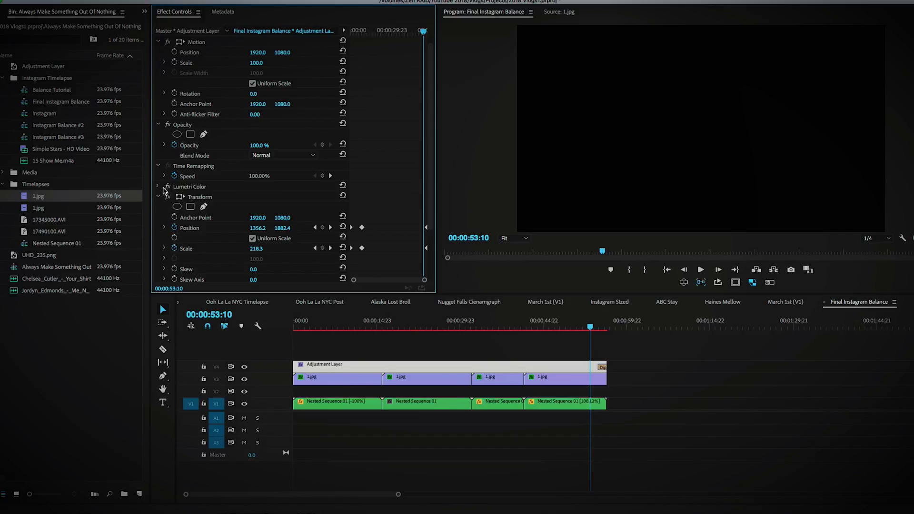
left_click(338, 327)
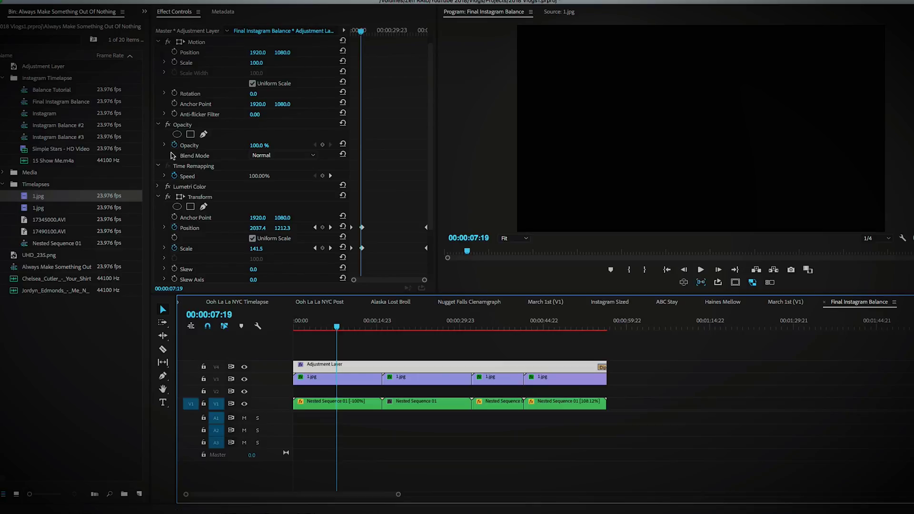
left_click(170, 188)
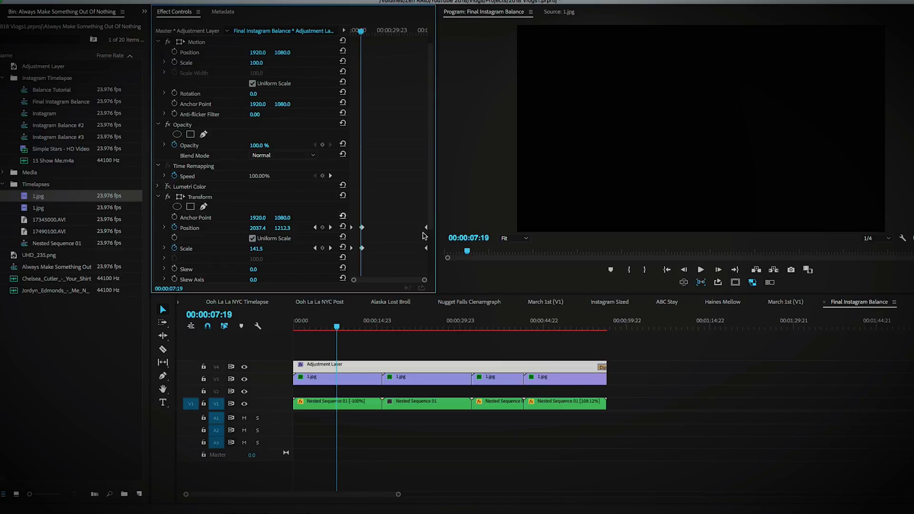
scroll(403, 263, "down", 2)
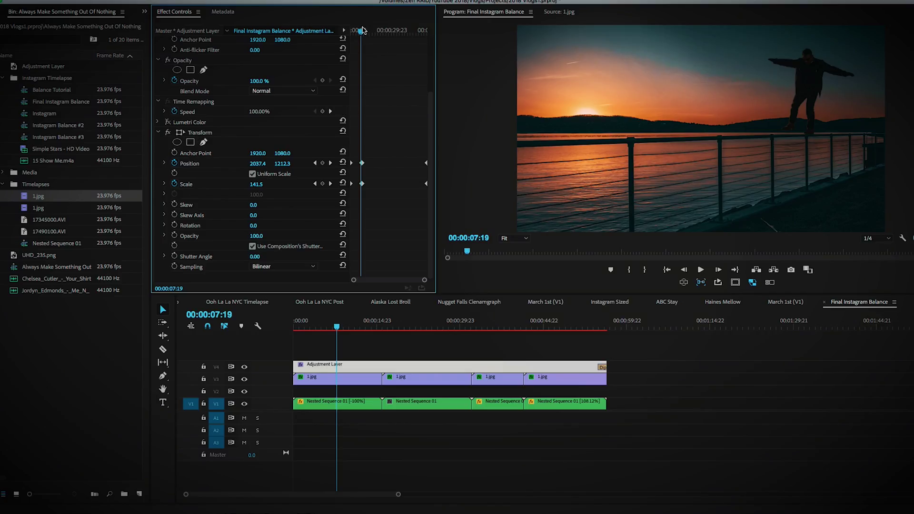
Step: Move the audio clip about 52 seconds earlier onto A1, just after the stacked video clips
left_click_drag(363, 31, 317, 30)
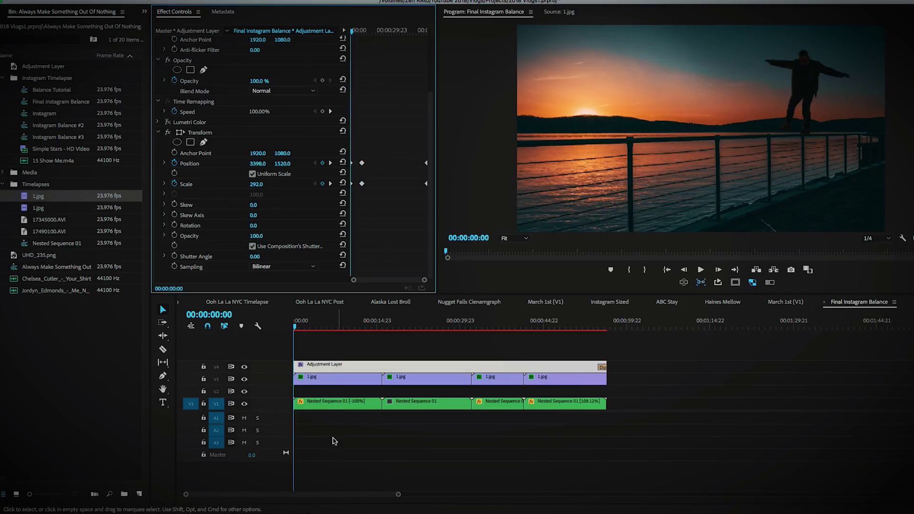
scroll(334, 414, "down", 2)
left_click_drag(691, 407, 554, 450)
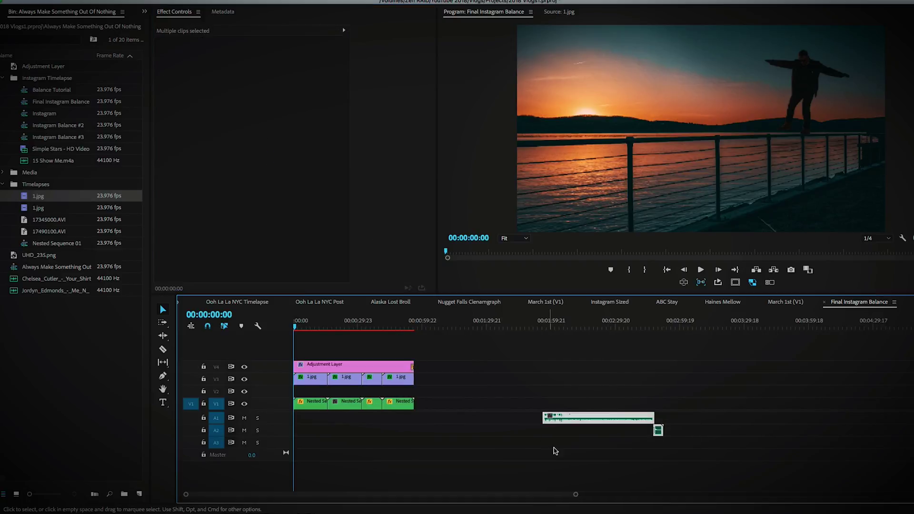
left_click_drag(579, 420, 465, 425)
left_click(530, 447)
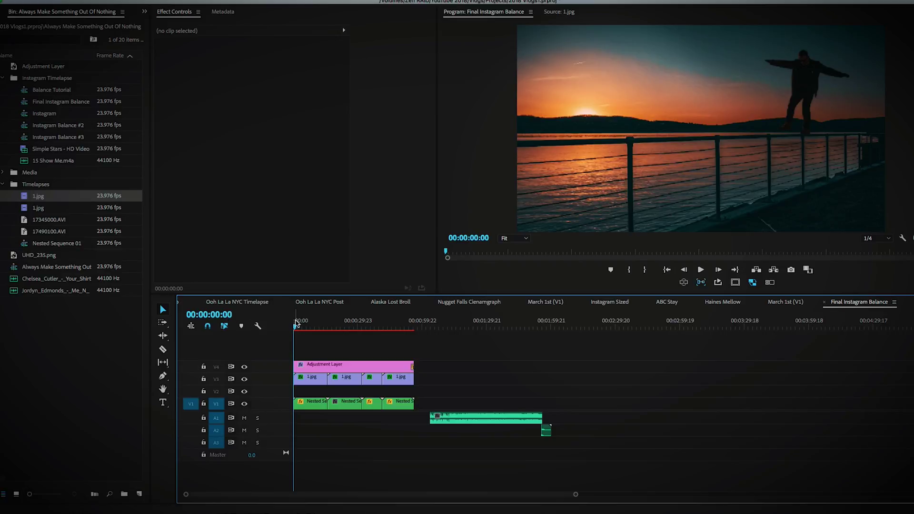
scroll(286, 353, "up", 3)
scroll(304, 356, "down", 1)
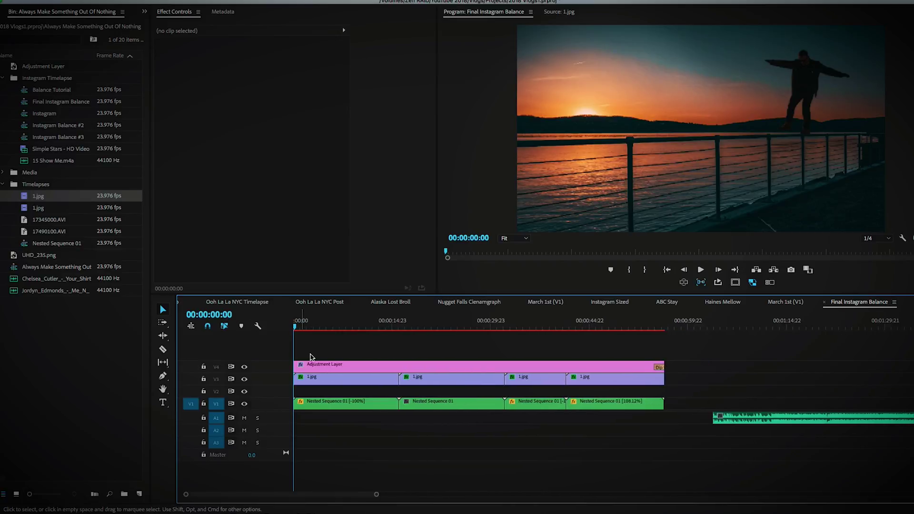
left_click(310, 365)
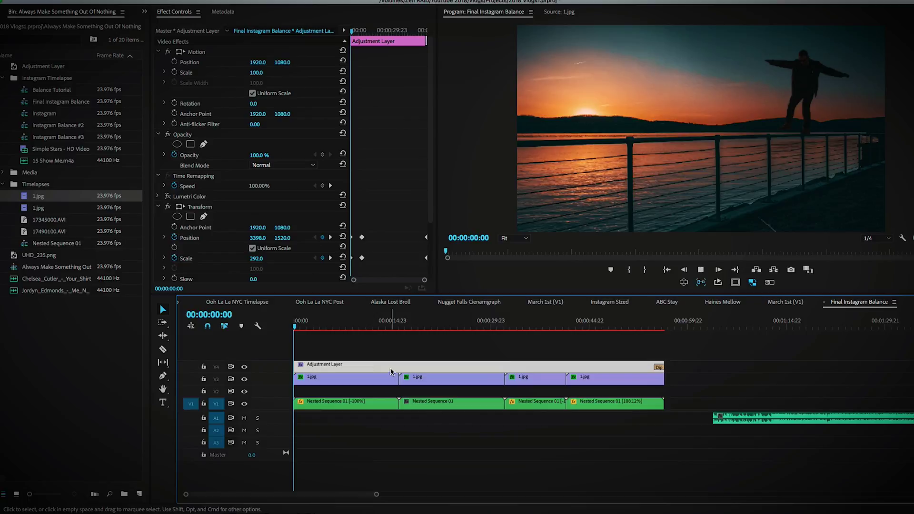
key("space")
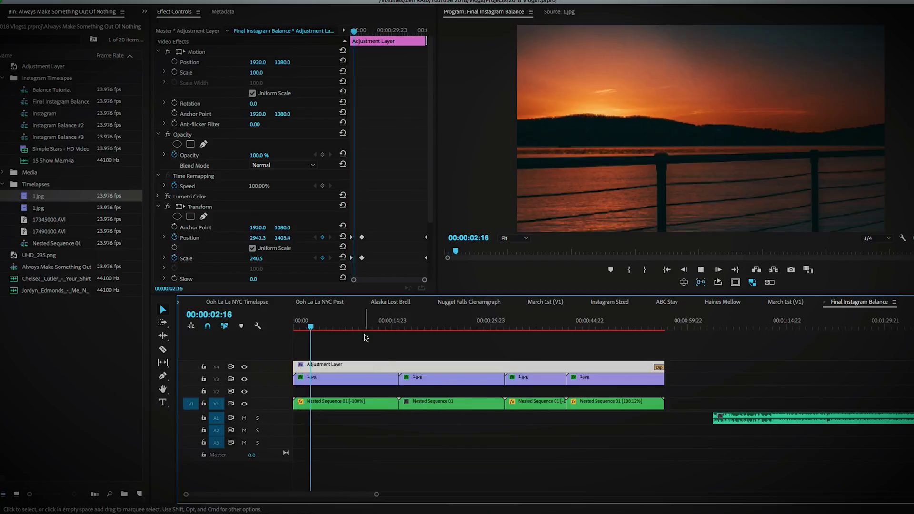
key("space")
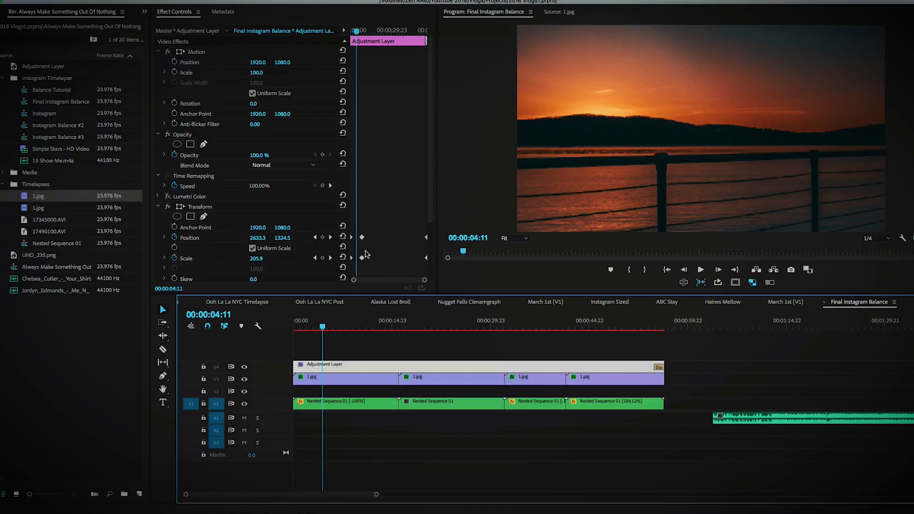
left_click(424, 282)
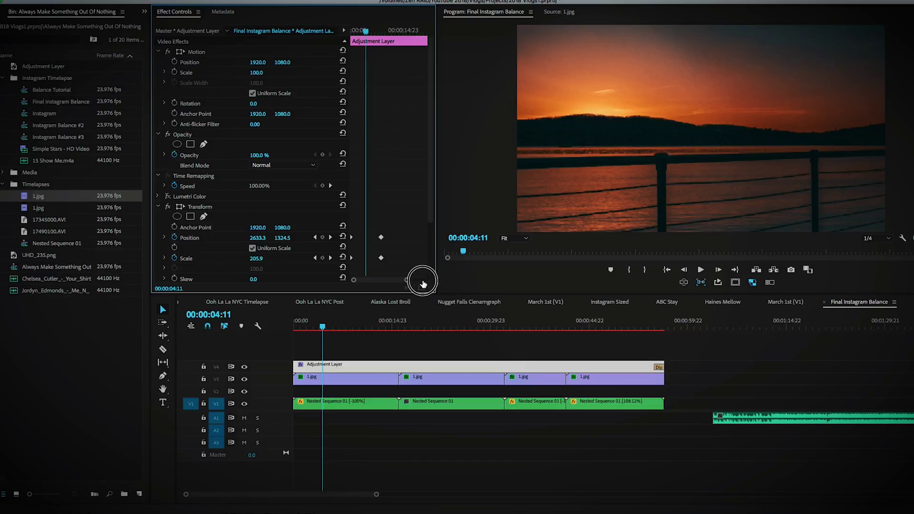
left_click_drag(324, 327, 338, 326)
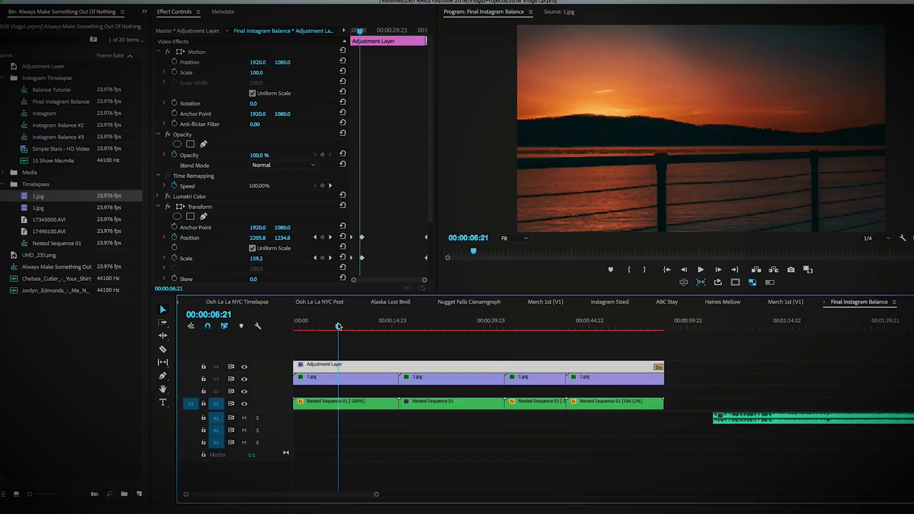
left_click_drag(338, 326, 336, 325)
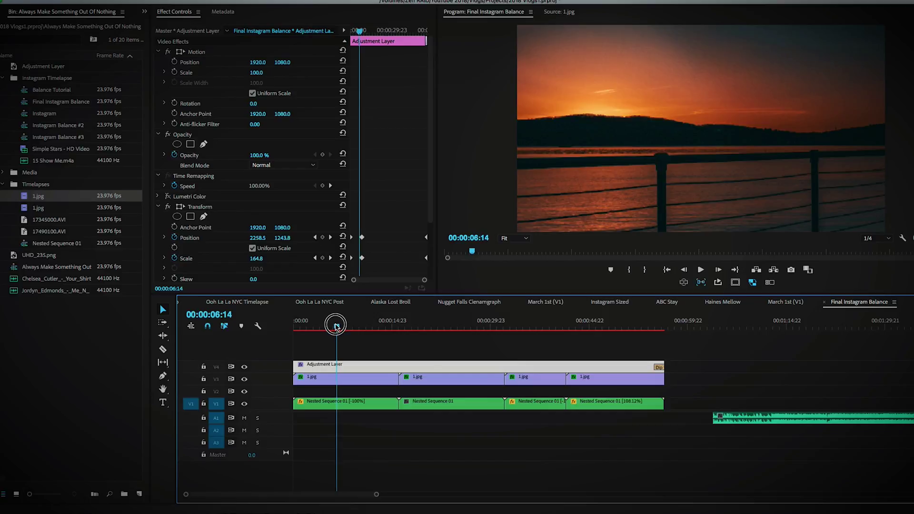